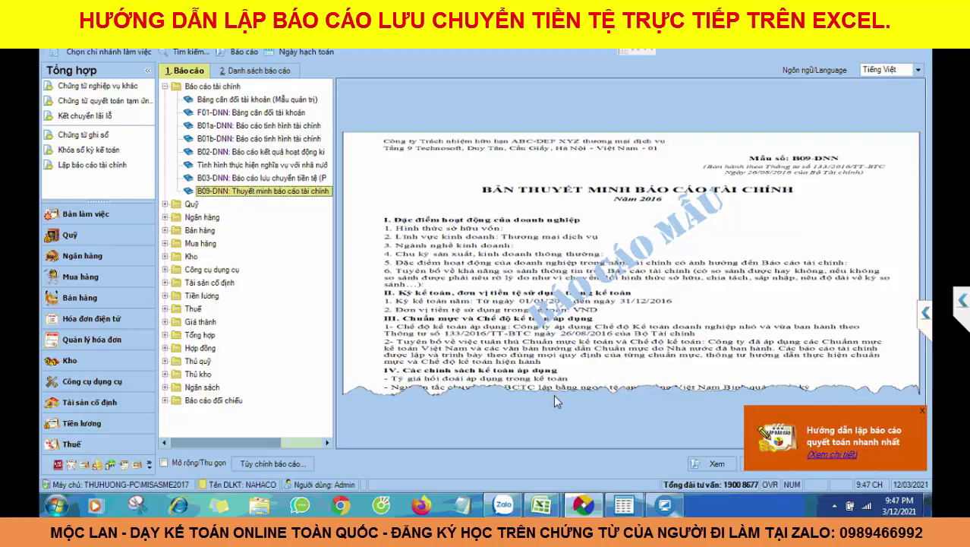
# Bring the iTaxViewer cash flow report forward, showing net operating cash flow of (103.145.433).
pyautogui.click(623, 504)
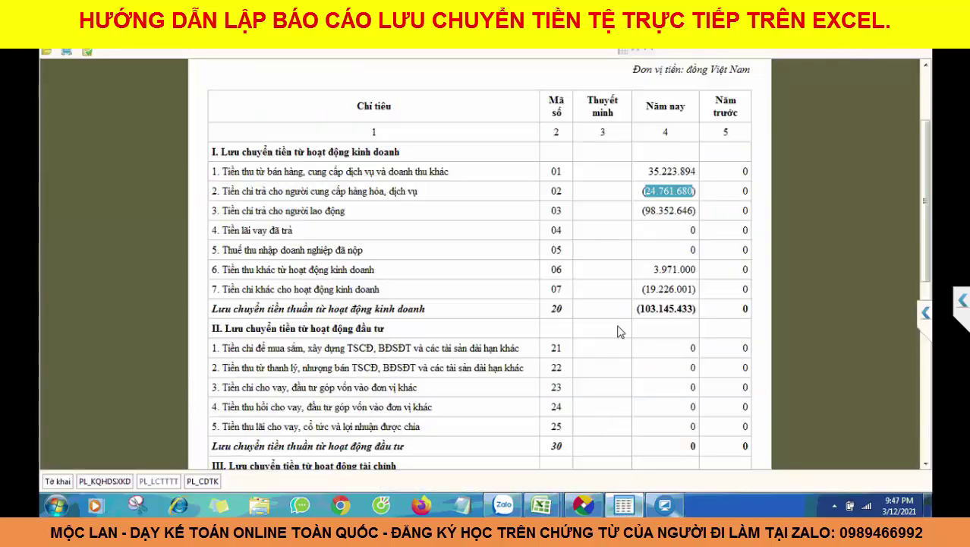
# Scroll up to the report's PHỤ LỤC title and highlight the code 02 amount (24.761.680).
pyautogui.click(668, 210)
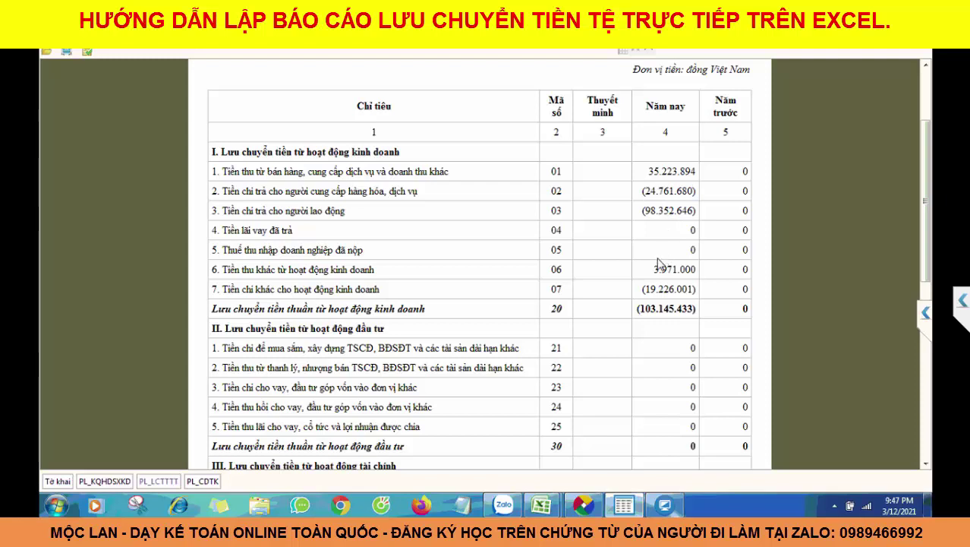
pyautogui.scroll(1, 659, 263)
pyautogui.scroll(3, 659, 264)
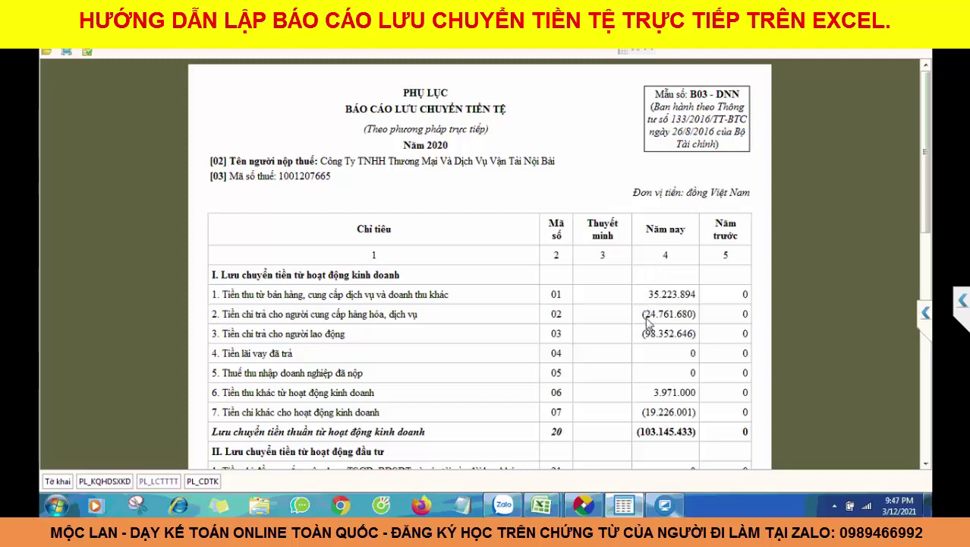
pyautogui.moveTo(642, 318); pyautogui.dragTo(697, 325)
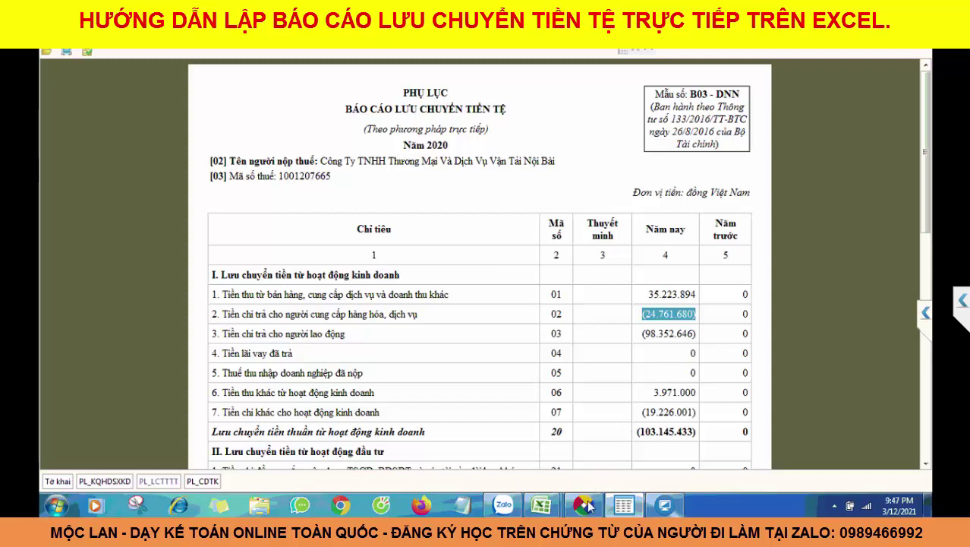
# Compare against the SO_NHAT_KY_CHUNG journal at D15, then highlight the code 03 amount (98.352.646).
pyautogui.click(541, 505)
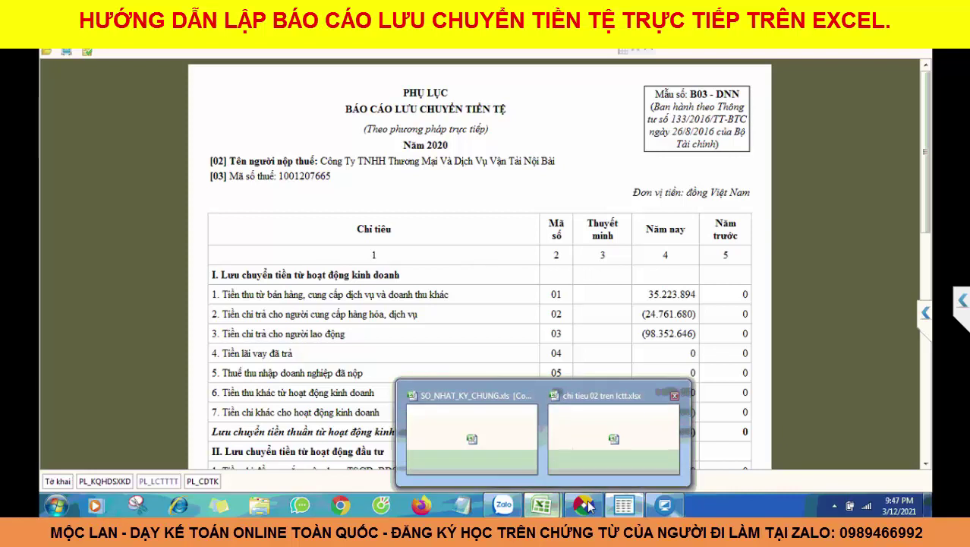
pyautogui.click(470, 437)
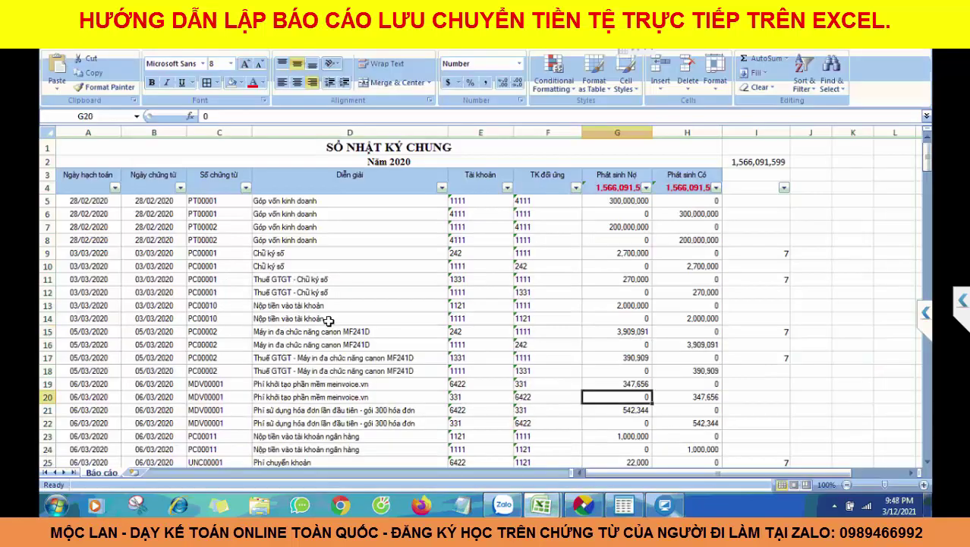
pyautogui.click(331, 332)
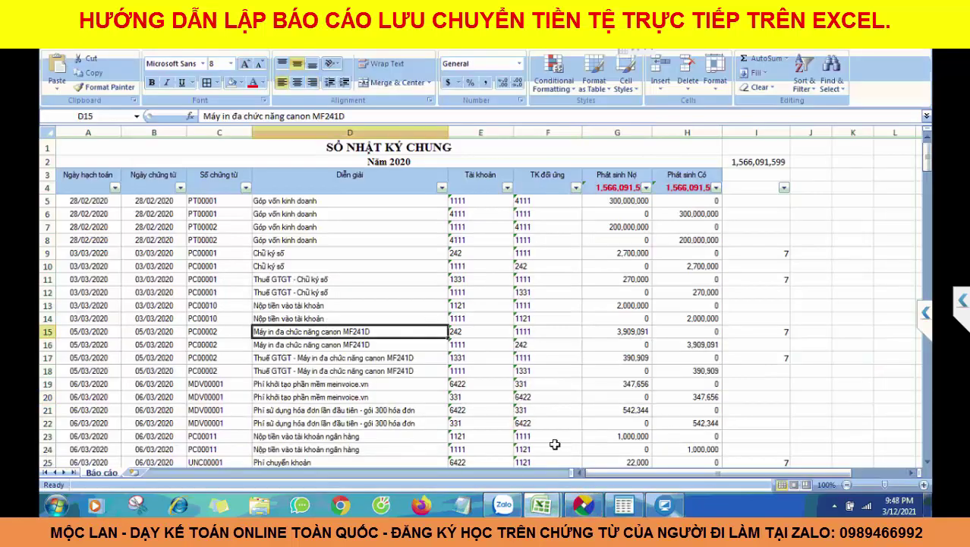
pyautogui.click(624, 504)
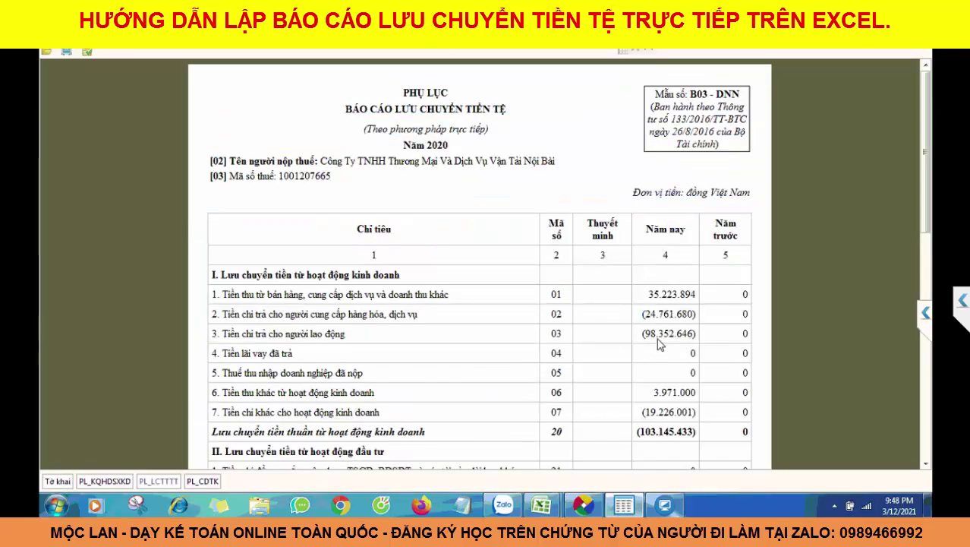
pyautogui.moveTo(644, 335); pyautogui.dragTo(697, 337)
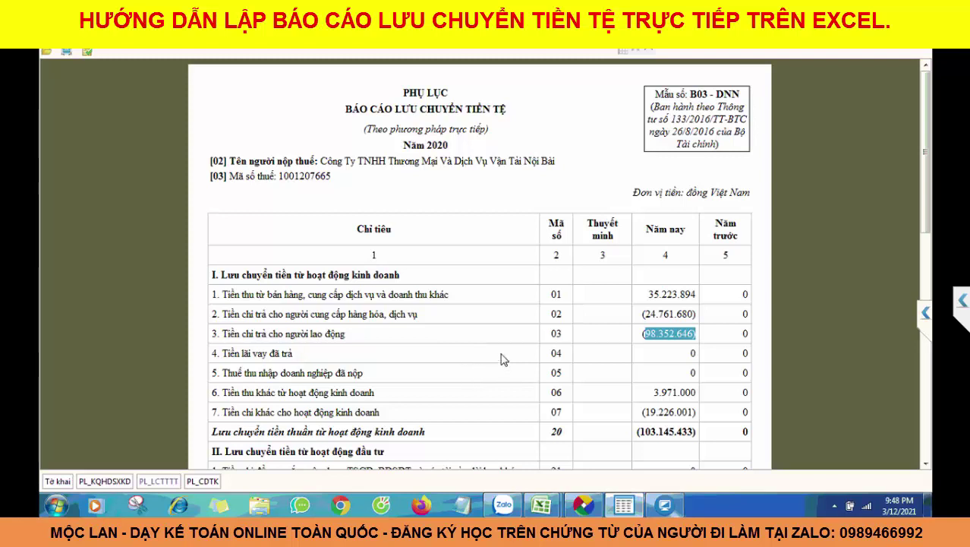
# In the SO_NHAT_KY_CHUNG journal, review entry descriptions in D5–D11, including capital contribution and VAT.
pyautogui.click(548, 507)
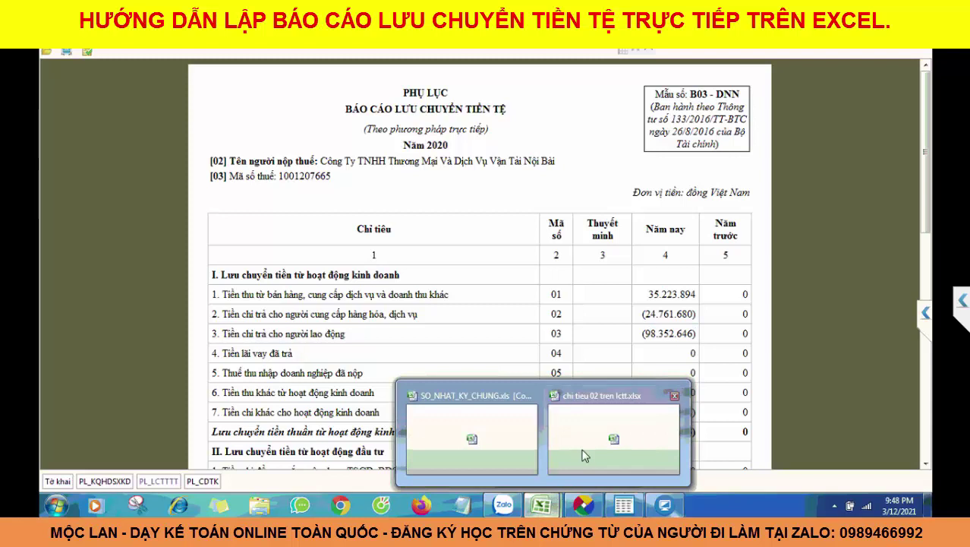
pyautogui.click(452, 451)
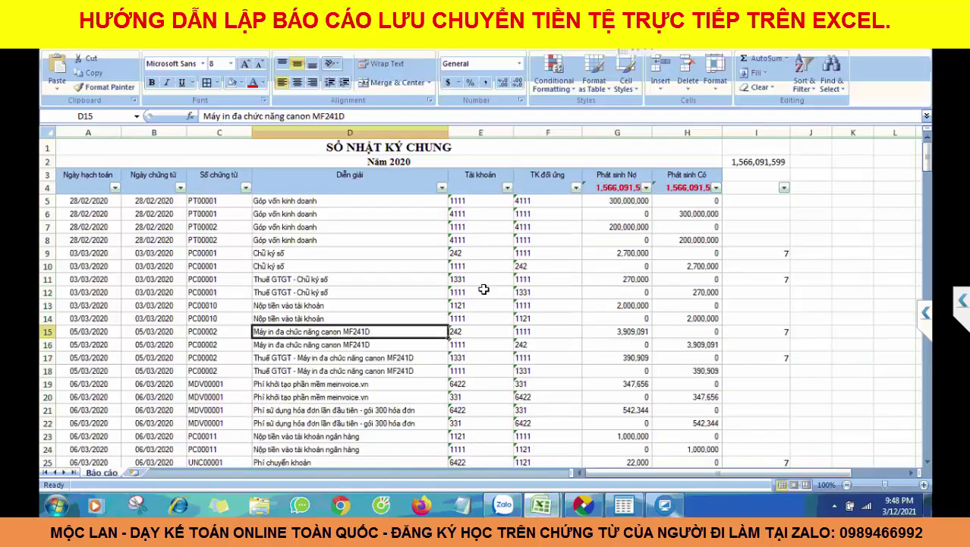
pyautogui.click(387, 229)
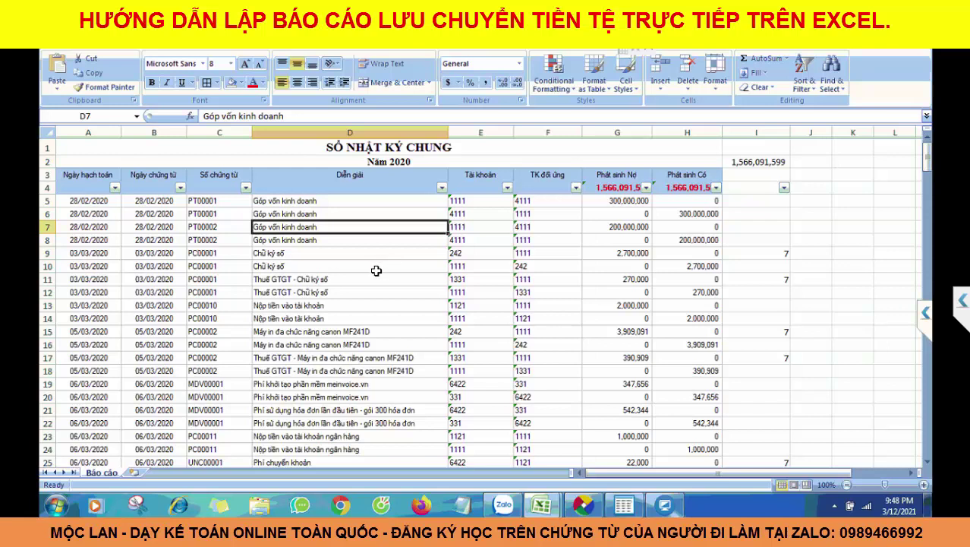
pyautogui.click(369, 278)
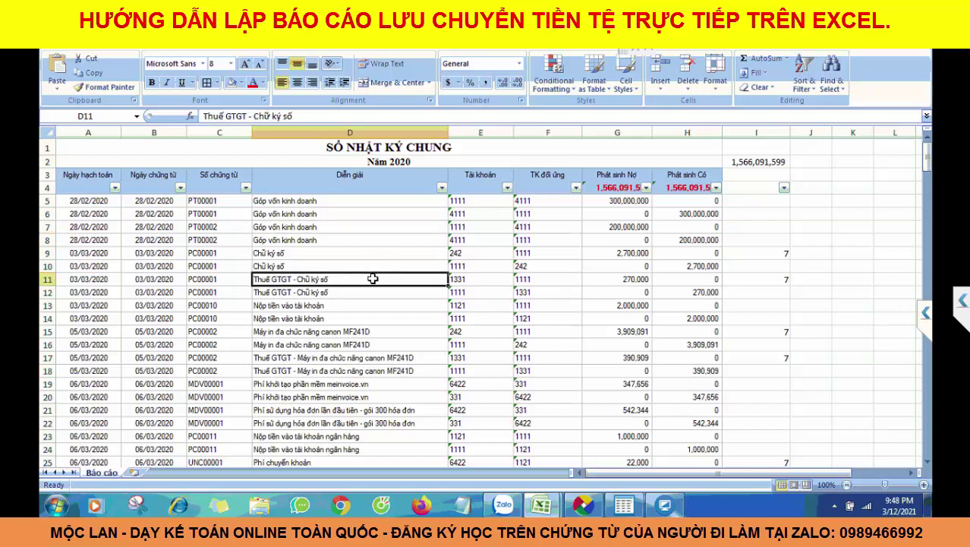
pyautogui.click(377, 258)
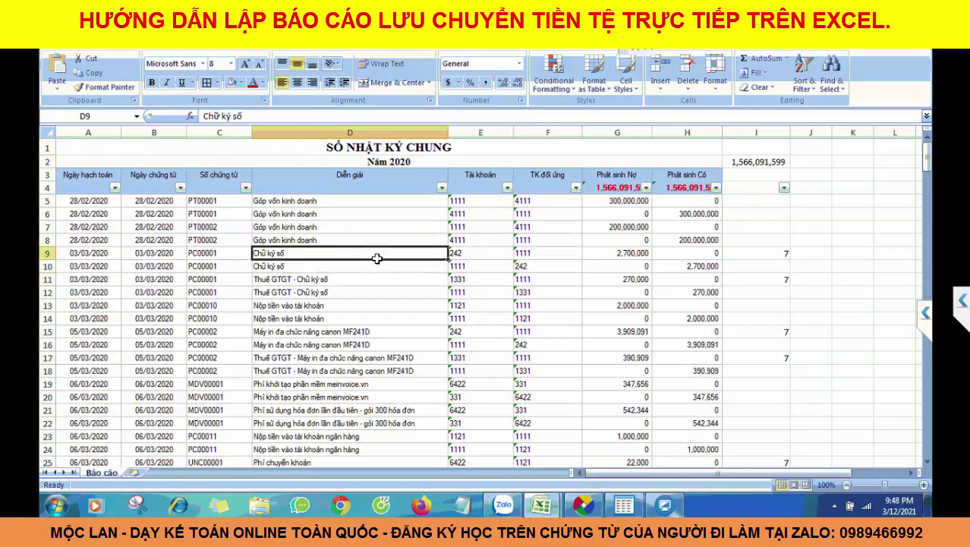
pyautogui.click(351, 226)
pyautogui.click(351, 201)
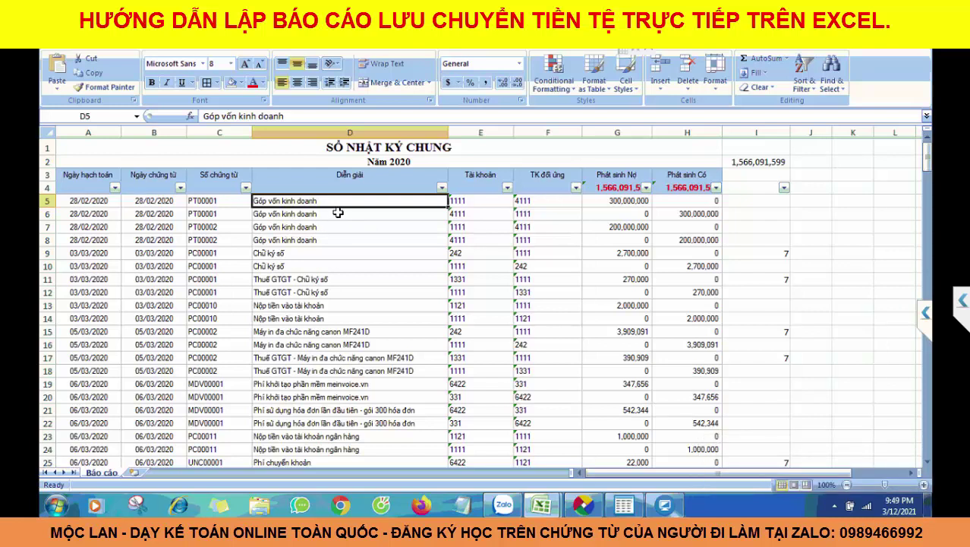
# Check accounts 1111 and 4111 and the H11 credit amount before returning to the report.
pyautogui.click(485, 203)
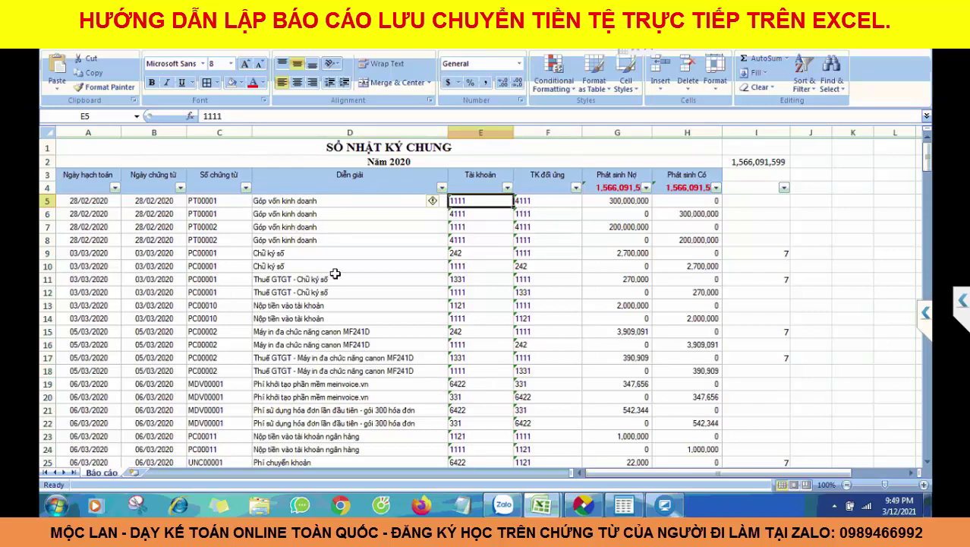
pyautogui.moveTo(331, 280); pyautogui.dragTo(337, 332)
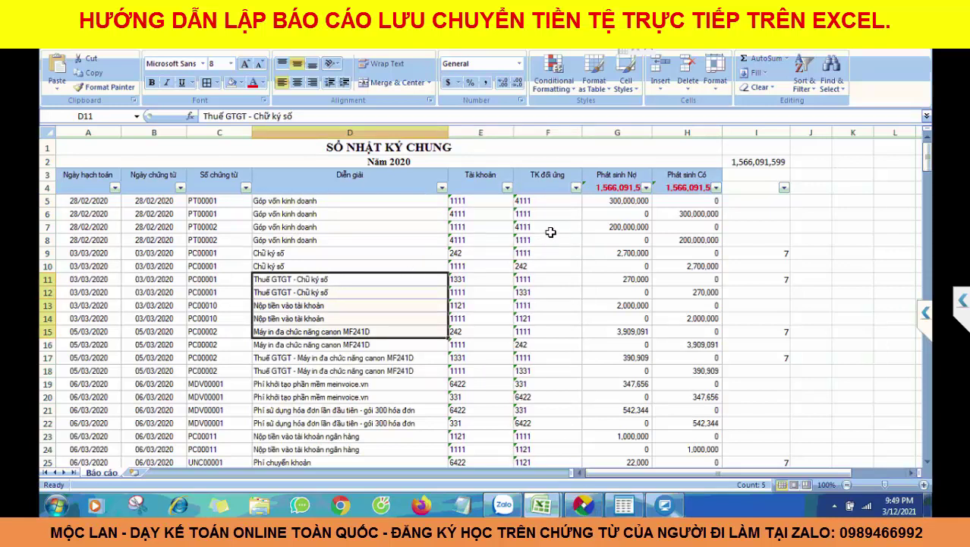
pyautogui.click(550, 228)
pyautogui.moveTo(370, 202); pyautogui.dragTo(535, 202)
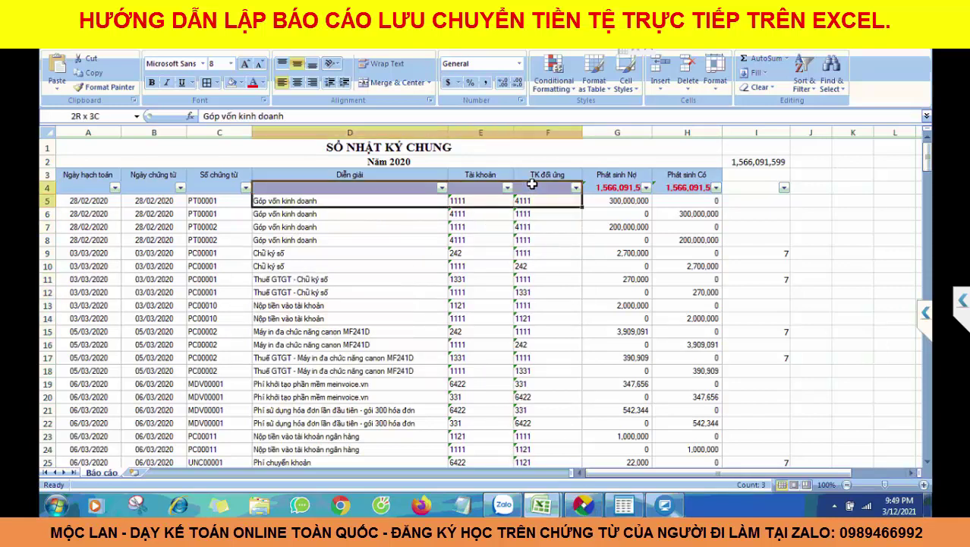
pyautogui.click(535, 202)
pyautogui.moveTo(623, 504)
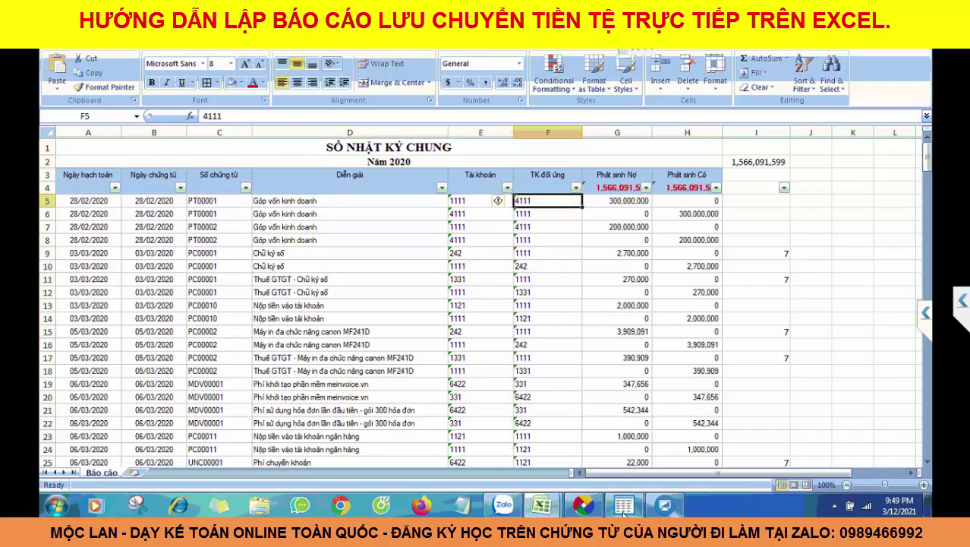
pyautogui.click(687, 285)
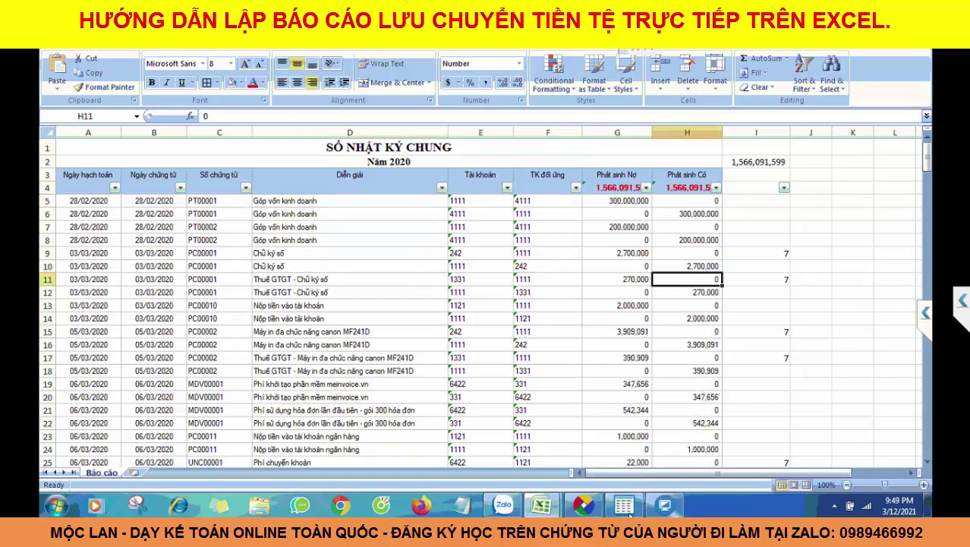
pyautogui.click(624, 505)
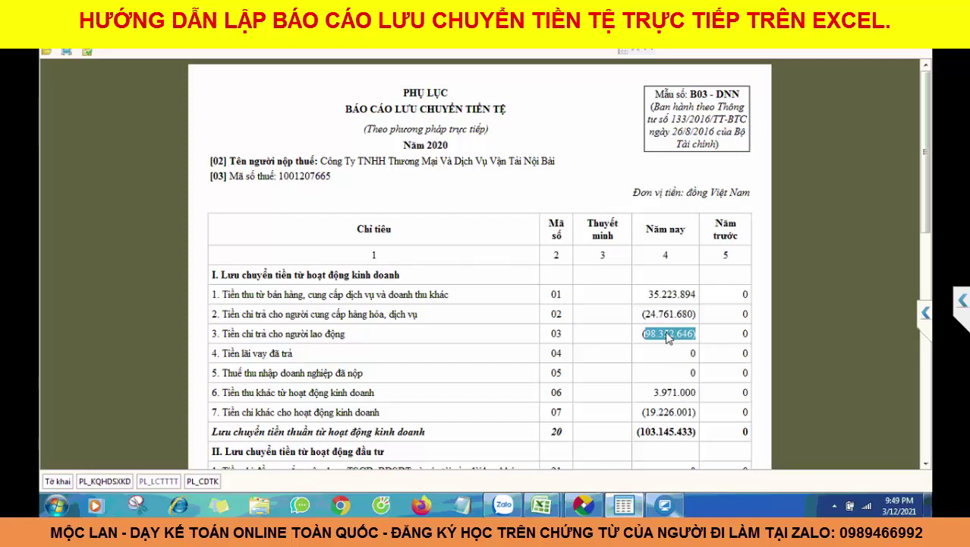
# Mark the (24.761.680) supplier payments value in row 02 for comparison with the Excel workbooks.
pyautogui.moveTo(643, 314); pyautogui.dragTo(700, 319)
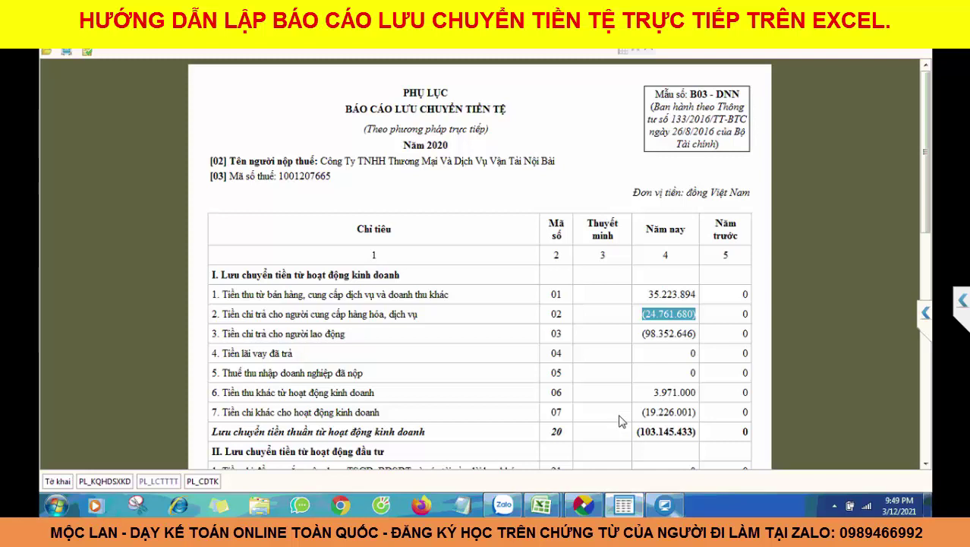
pyautogui.click(542, 508)
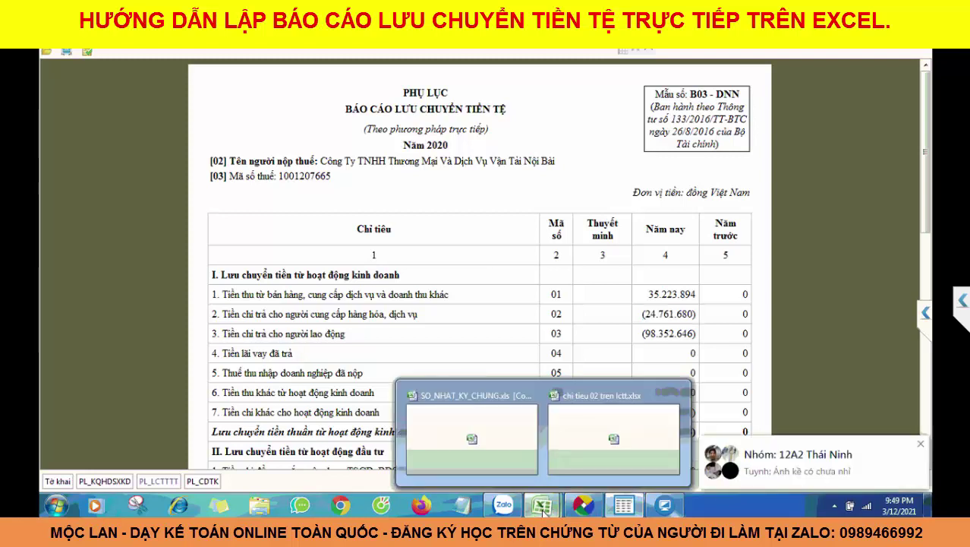
# Clear the column I filter in the general journal so all entries show, then return to MISA.
pyautogui.click(509, 453)
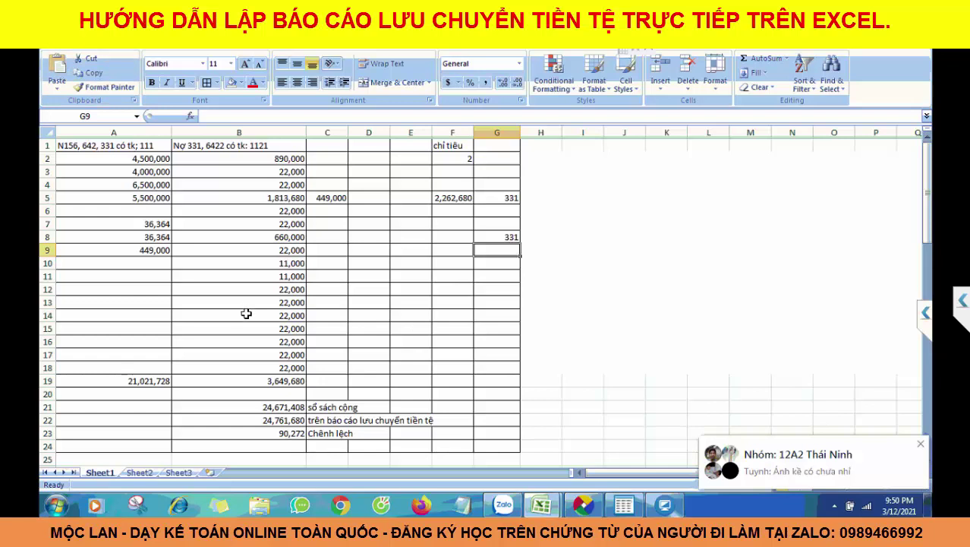
pyautogui.hotkey('ctrl', 'Tab')
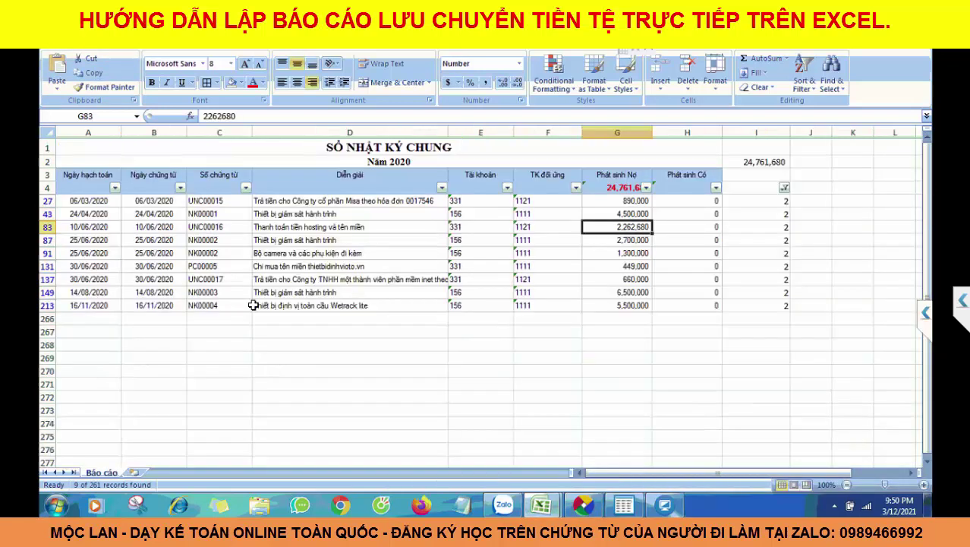
pyautogui.click(785, 188)
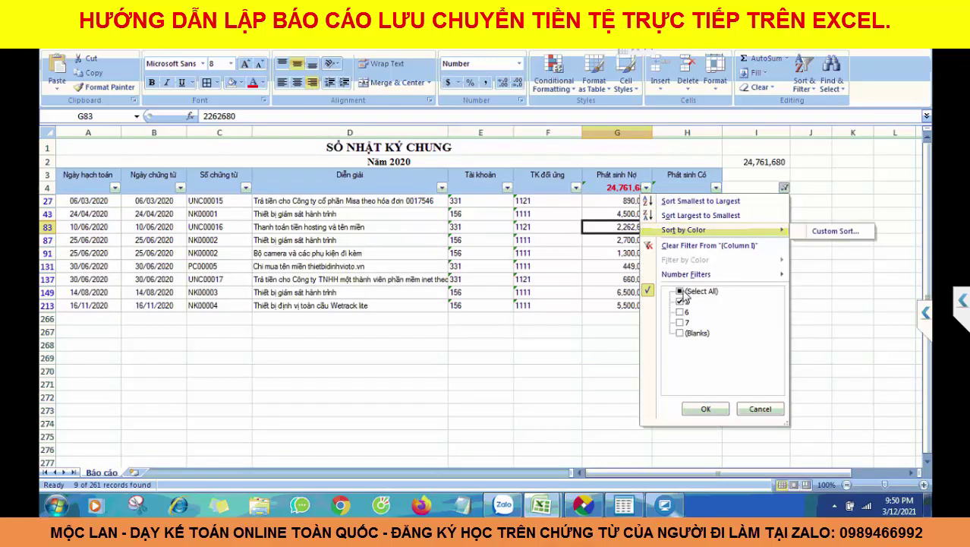
pyautogui.click(700, 292)
pyautogui.click(705, 409)
pyautogui.click(669, 381)
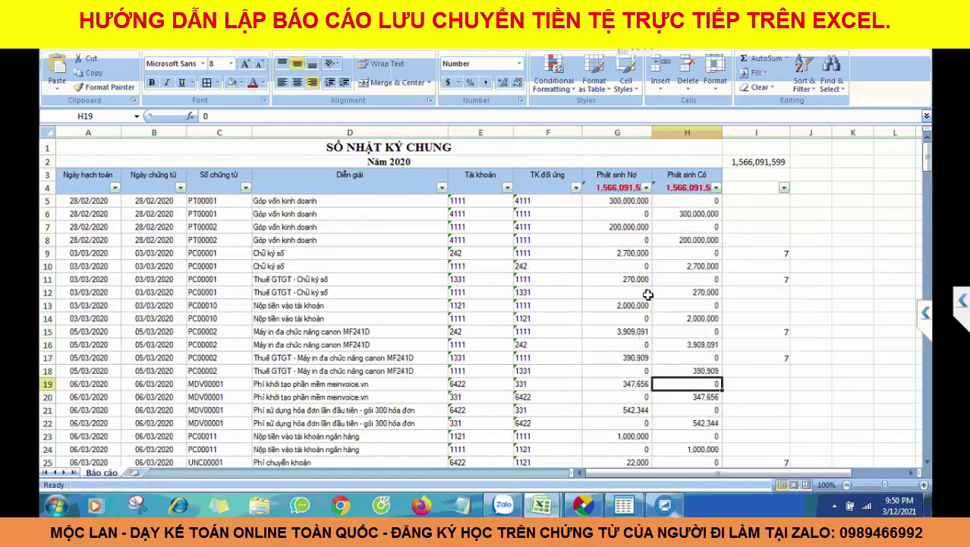
pyautogui.click(583, 505)
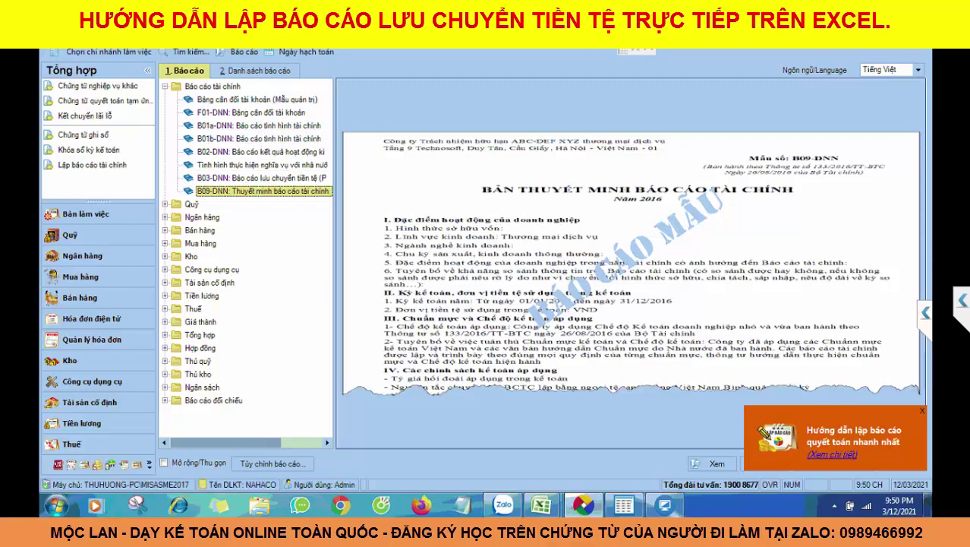
# Open Thiết lập báo cáo tài chính from the Nghiệp vụ menu.
pyautogui.click(213, 40)
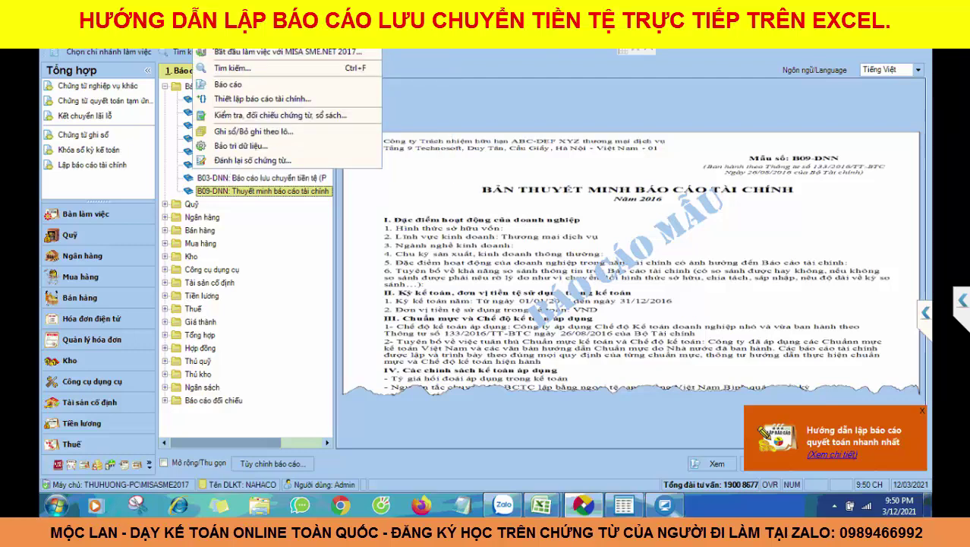
pyautogui.click(244, 99)
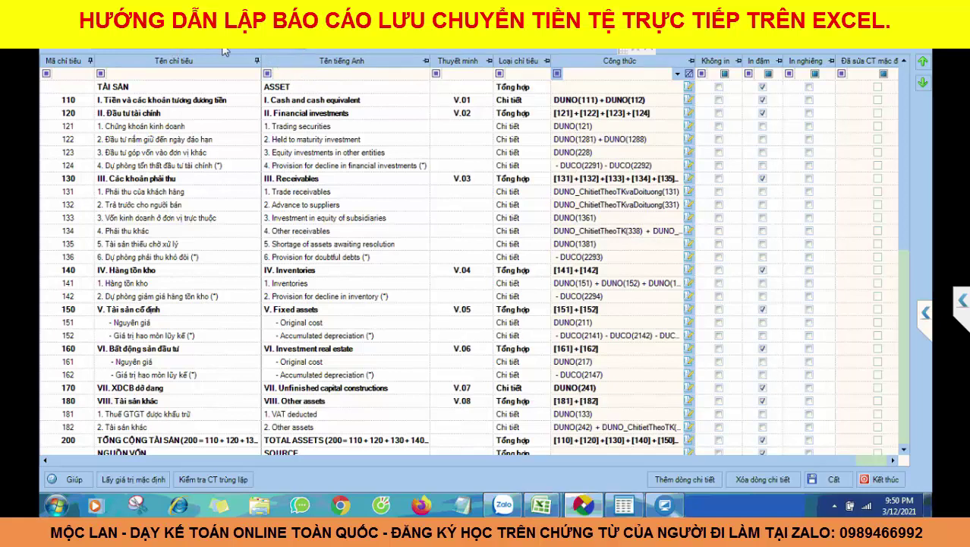
# Select the direct-method cash flow template and locate indicator 02 supplier payments in the preview.
pyautogui.click(300, 50)
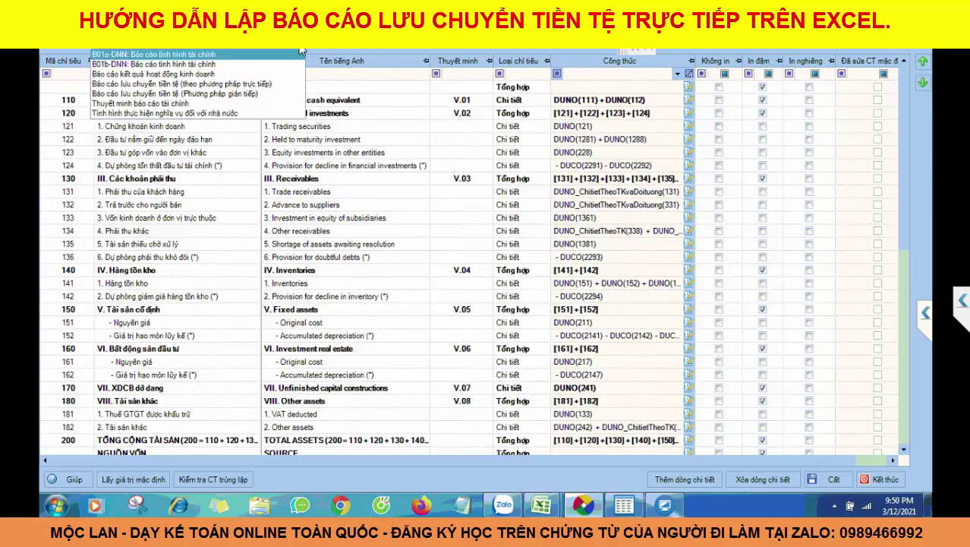
pyautogui.click(254, 87)
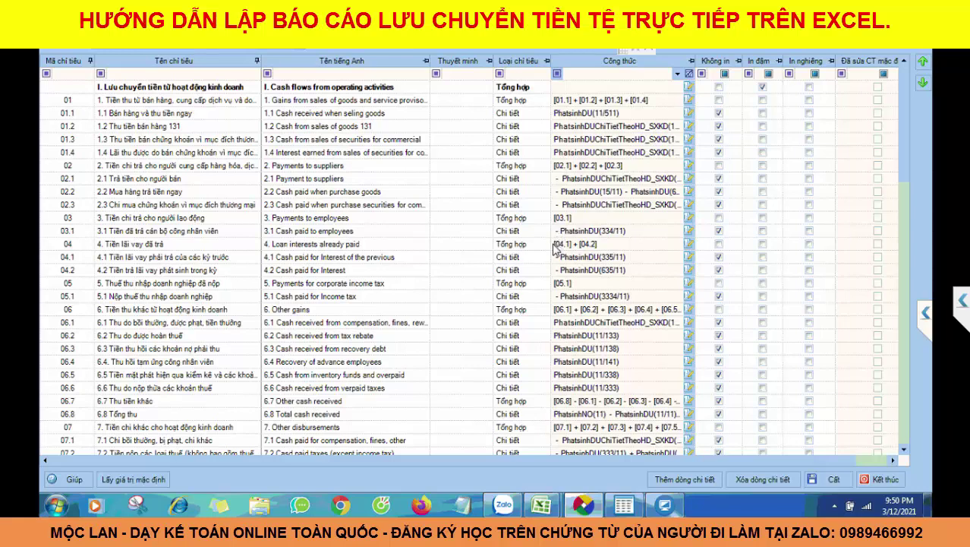
pyautogui.click(624, 504)
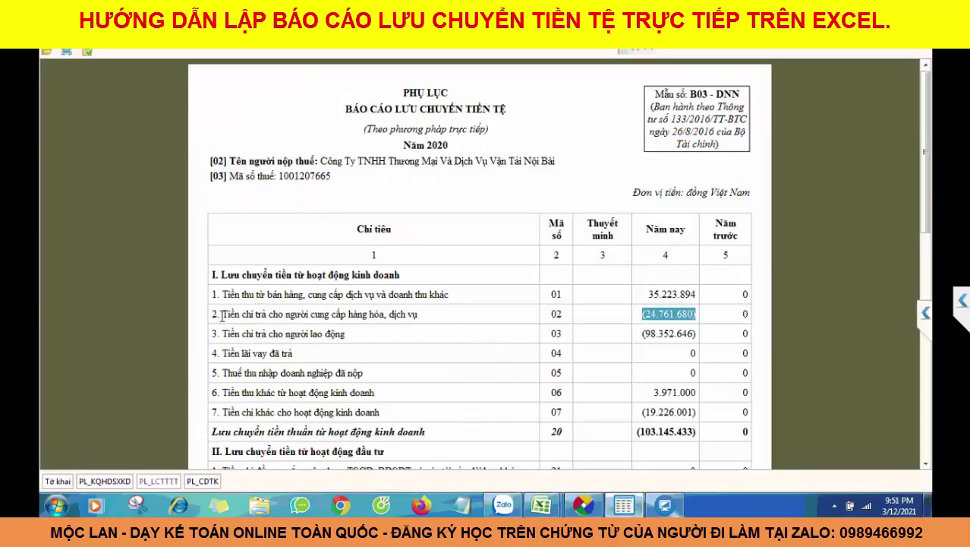
pyautogui.moveTo(220, 315); pyautogui.dragTo(427, 315)
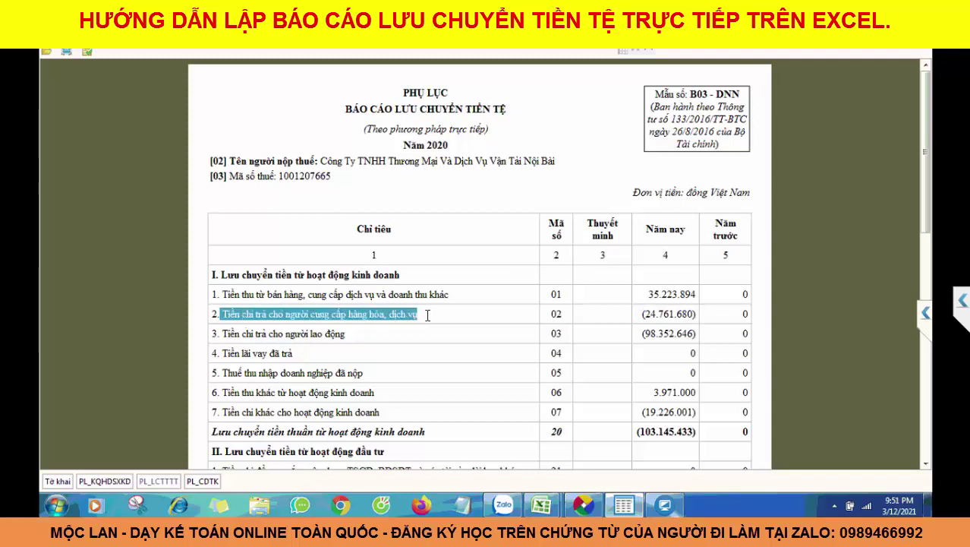
# Open the formula builder for indicator 02.1 Trả tiền cho người bán.
pyautogui.click(585, 506)
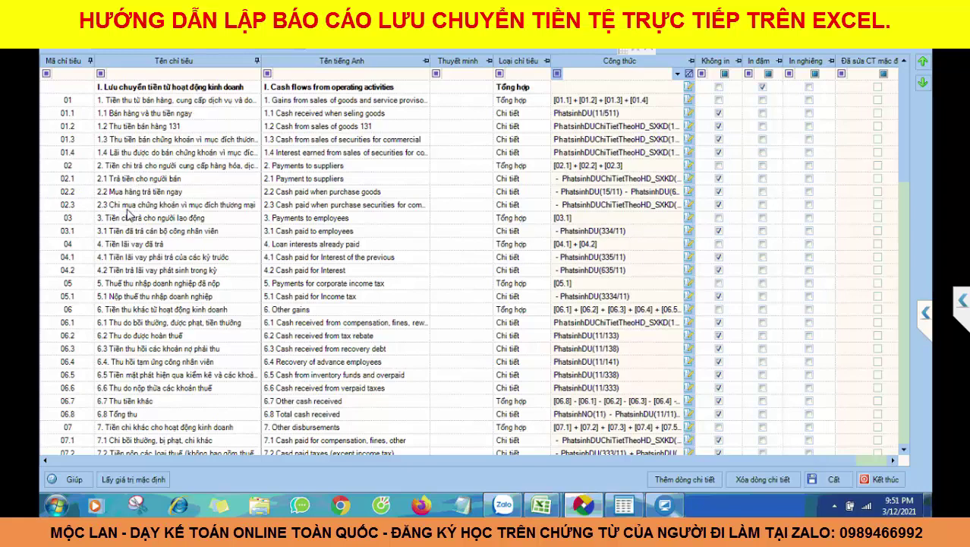
pyautogui.click(219, 208)
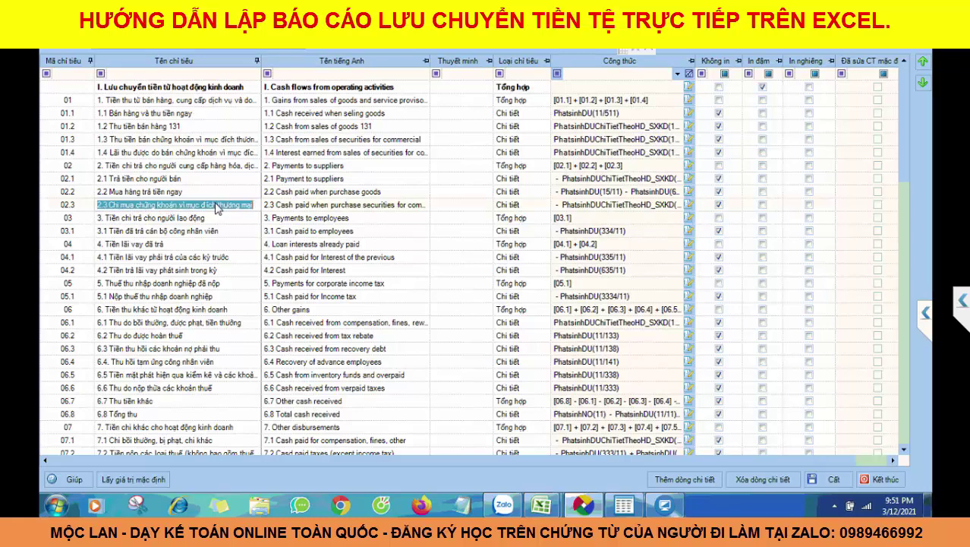
pyautogui.click(362, 179)
pyautogui.click(502, 179)
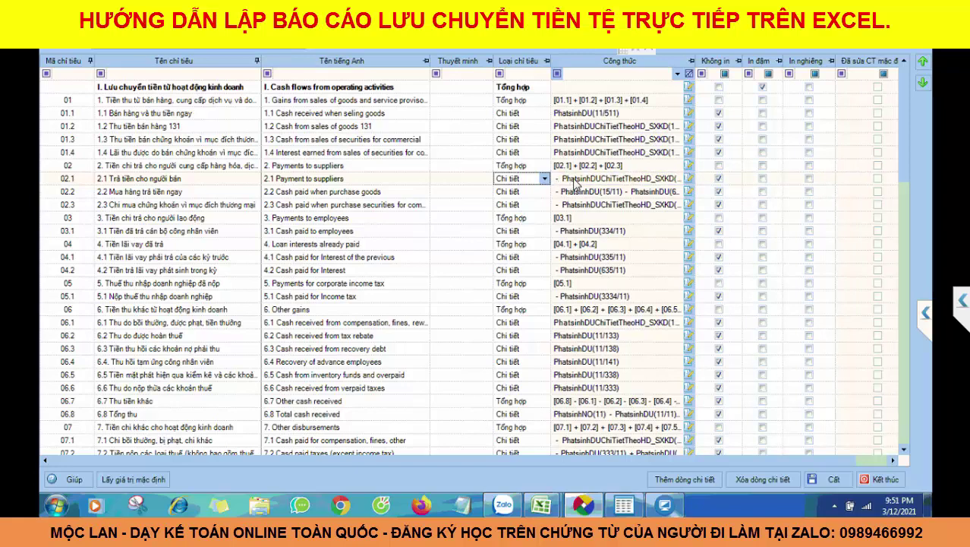
pyautogui.click(687, 180)
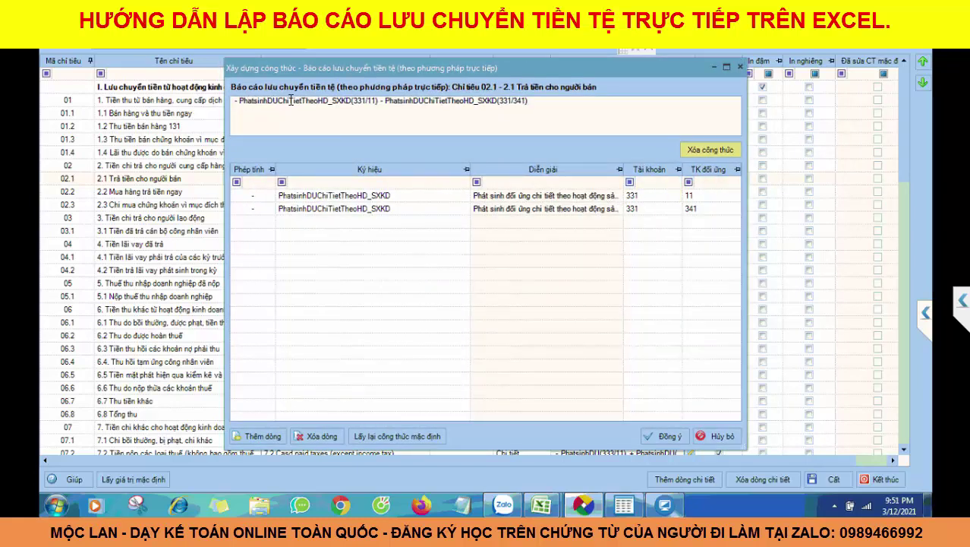
# Inspect the 02.1 formula terms 331/11 and 331/341, then close the formula builder.
pyautogui.click(302, 104)
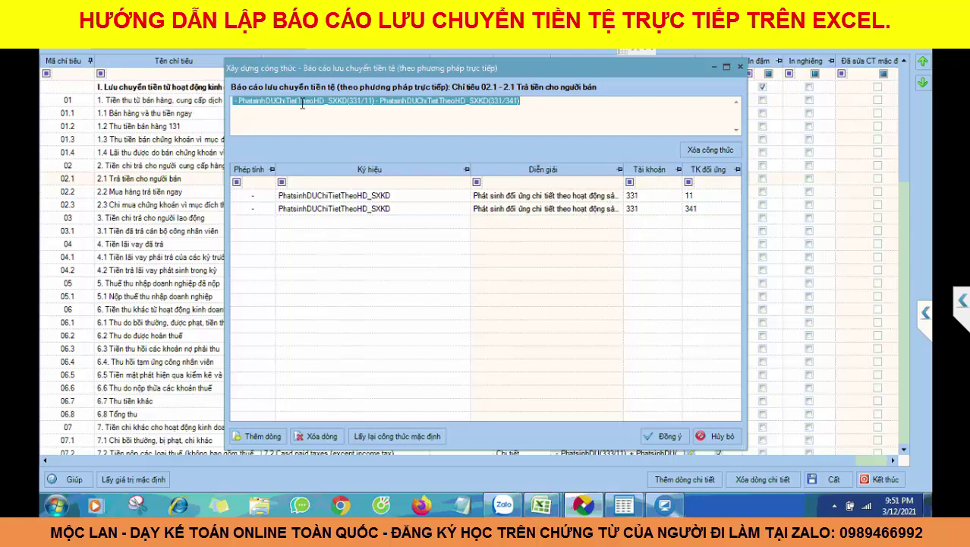
pyautogui.click(368, 101)
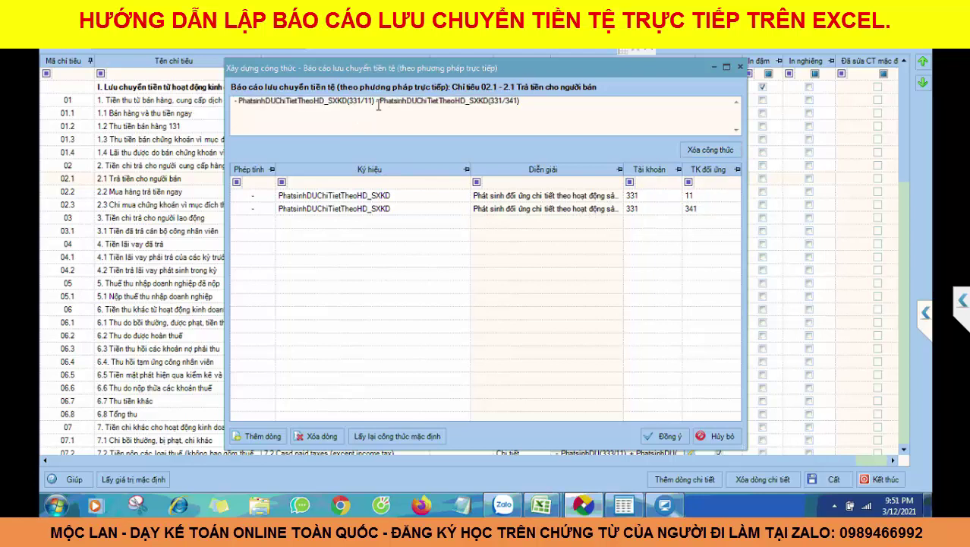
pyautogui.click(379, 101)
pyautogui.click(369, 101)
pyautogui.doubleClick(368, 99)
pyautogui.click(373, 101)
pyautogui.moveTo(361, 101); pyautogui.dragTo(348, 101)
pyautogui.click(740, 67)
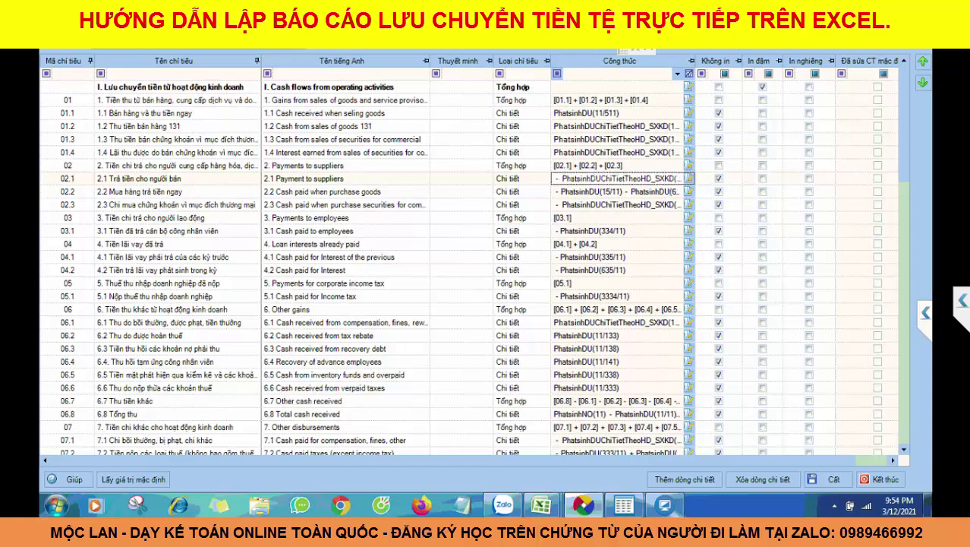
pyautogui.moveTo(540, 505)
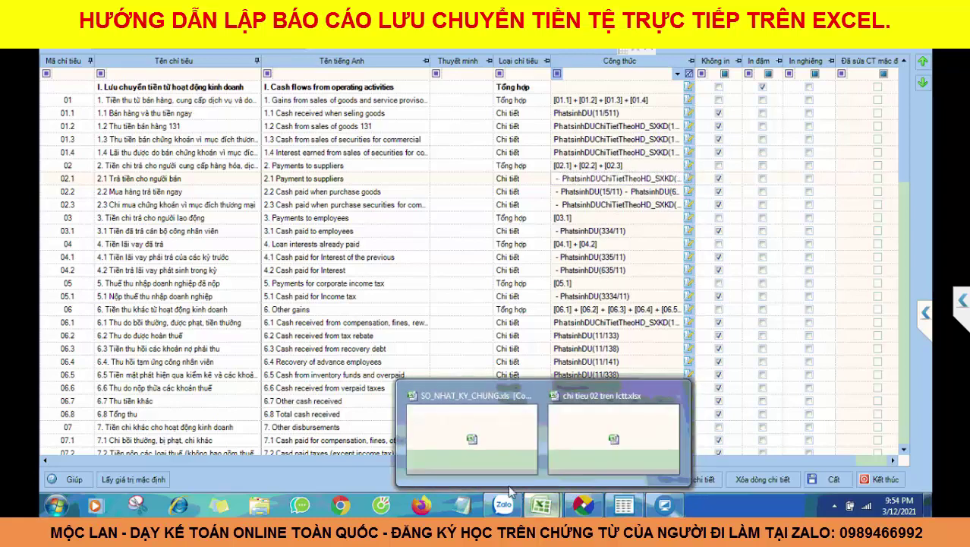
# Bring the SO_NHAT_KY_CHUNG.xls general journal workbook to the front.
pyautogui.click(478, 447)
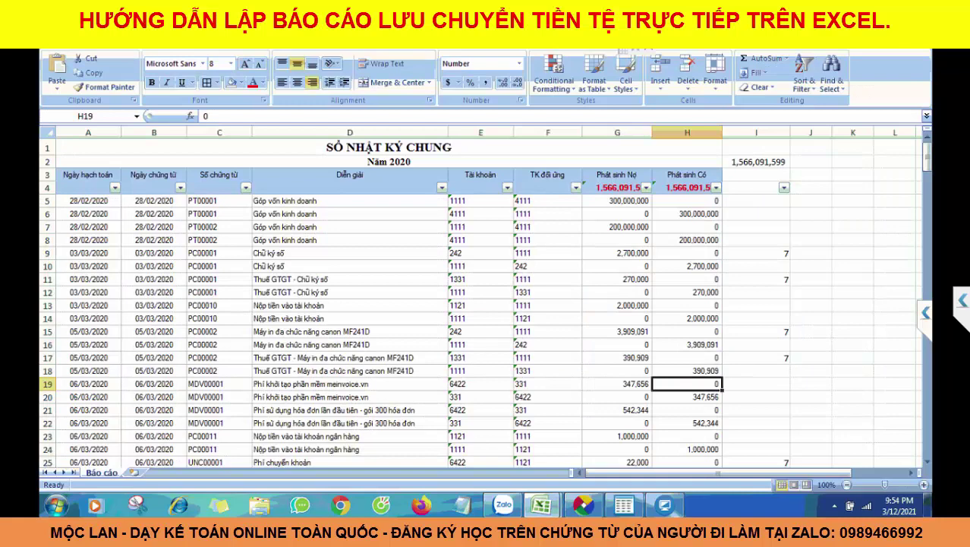
pyautogui.click(465, 201)
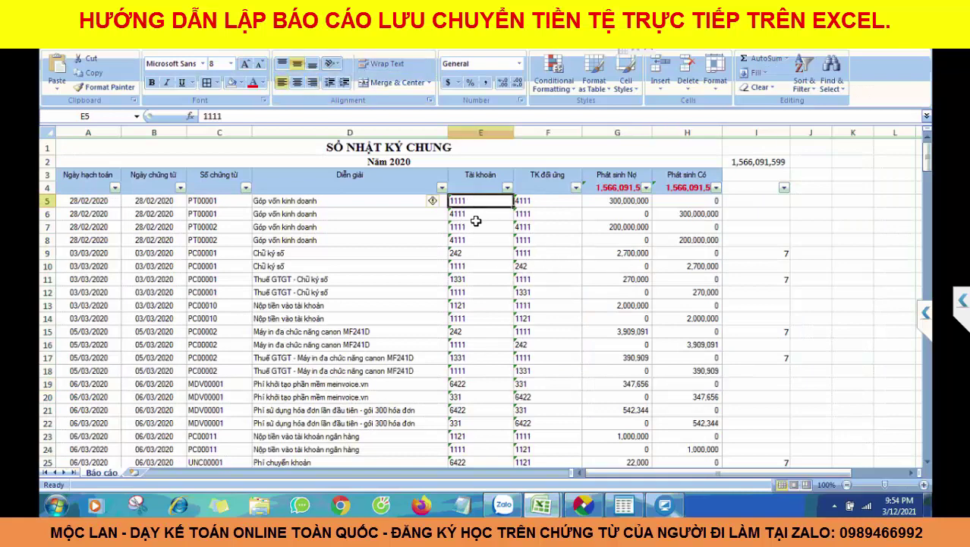
pyautogui.click(544, 200)
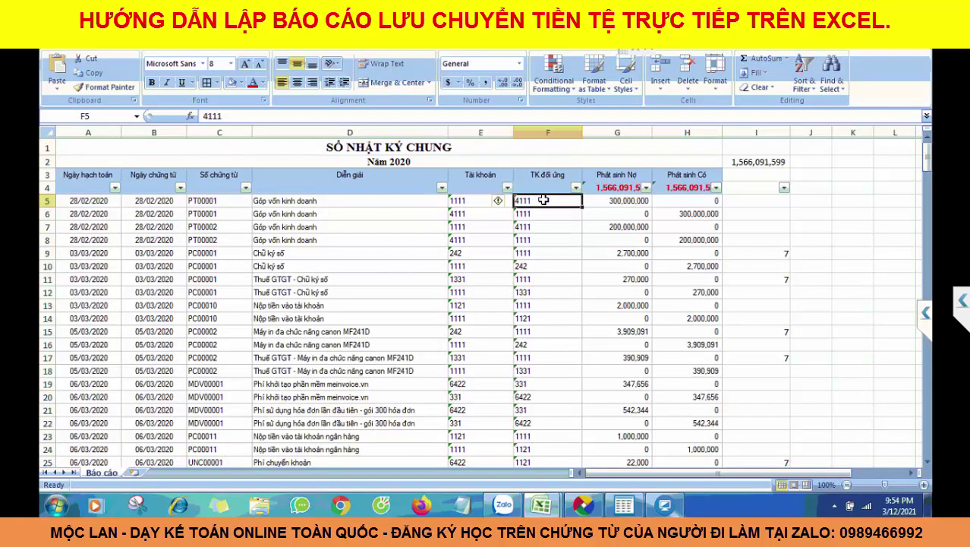
pyautogui.moveTo(539, 199); pyautogui.dragTo(483, 202)
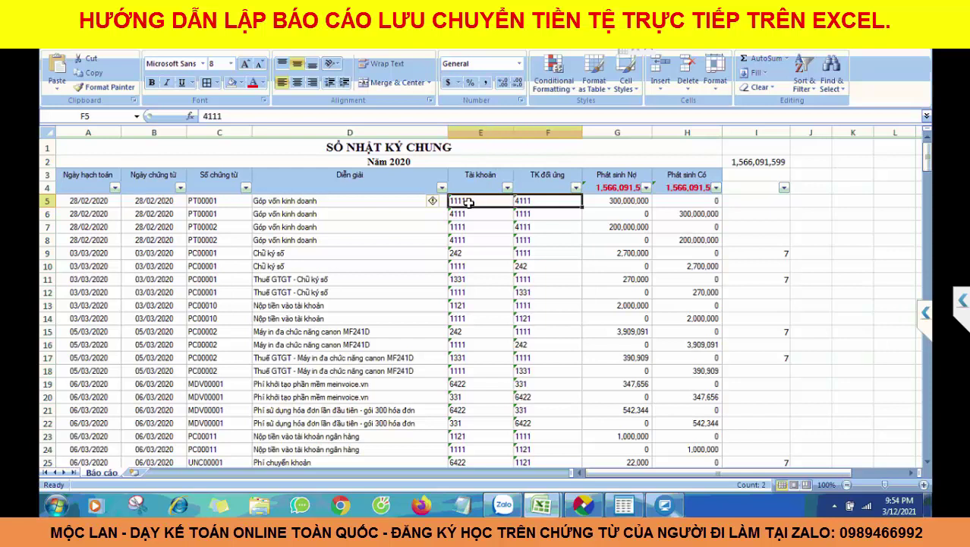
pyautogui.click(469, 200)
pyautogui.click(524, 202)
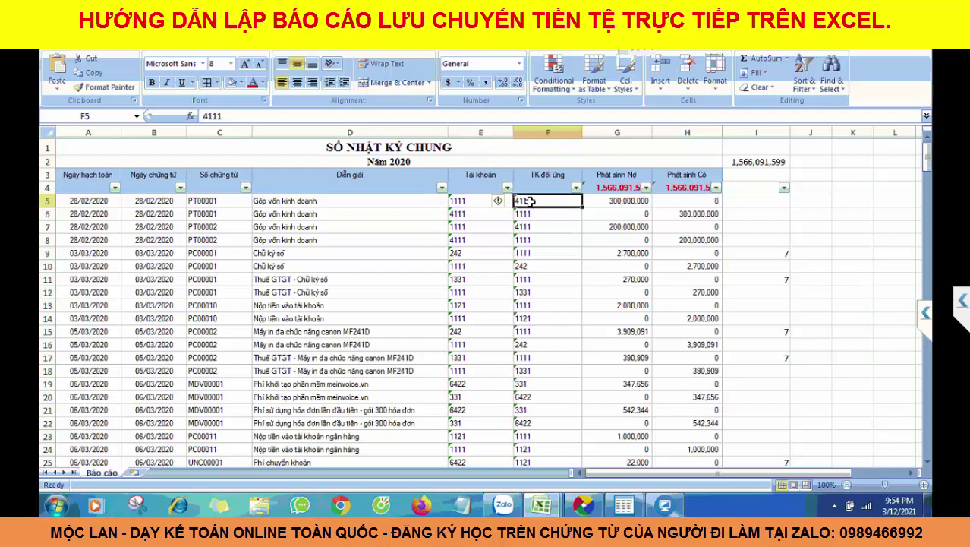
pyautogui.click(598, 201)
pyautogui.click(615, 132)
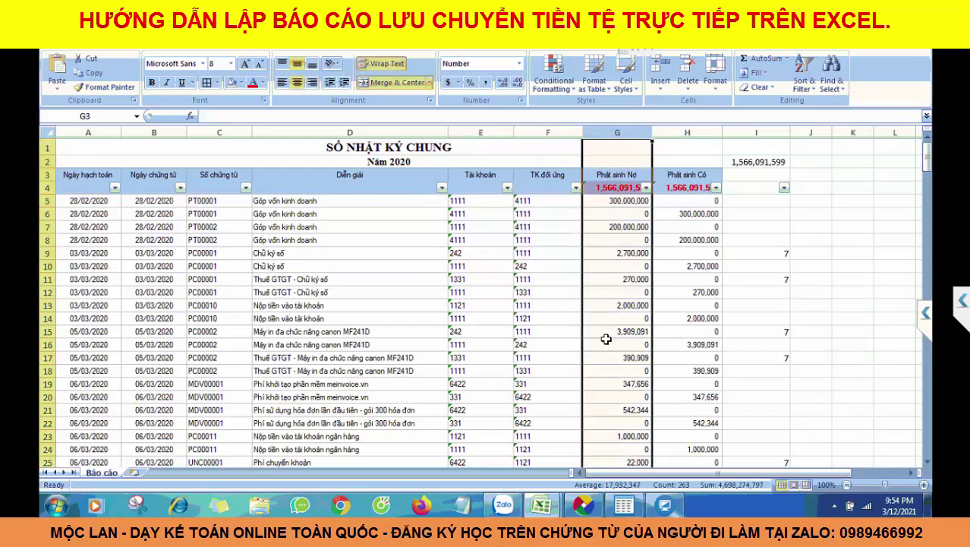
pyautogui.click(481, 215)
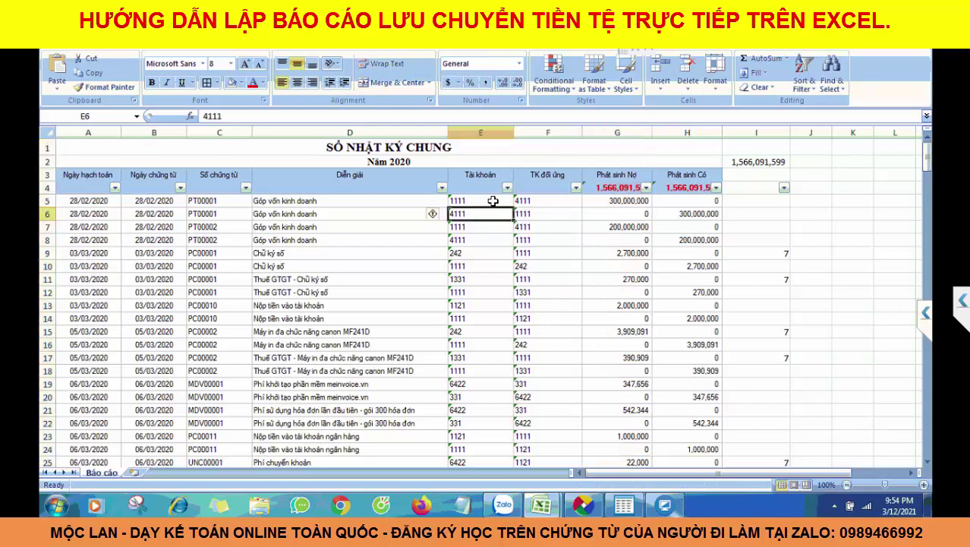
pyautogui.click(481, 202)
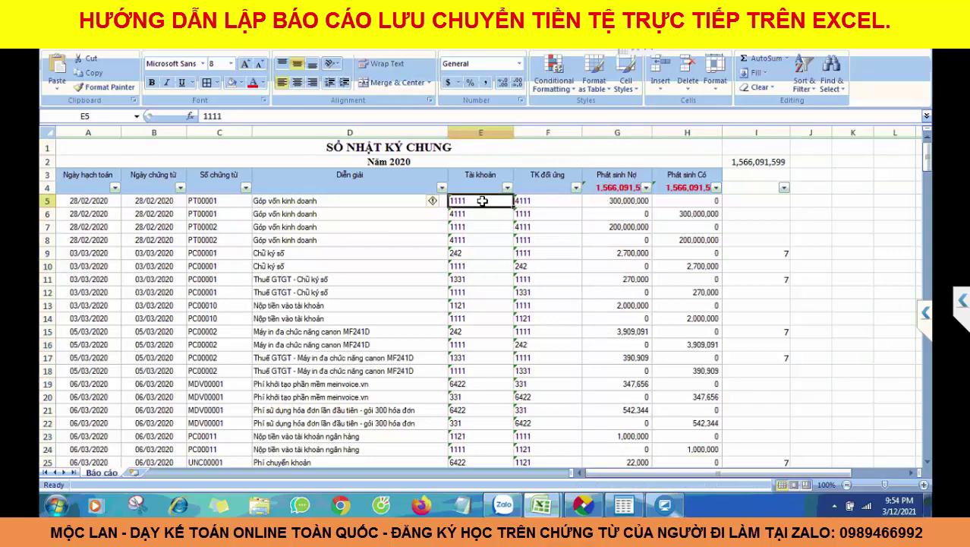
pyautogui.click(530, 199)
pyautogui.click(614, 201)
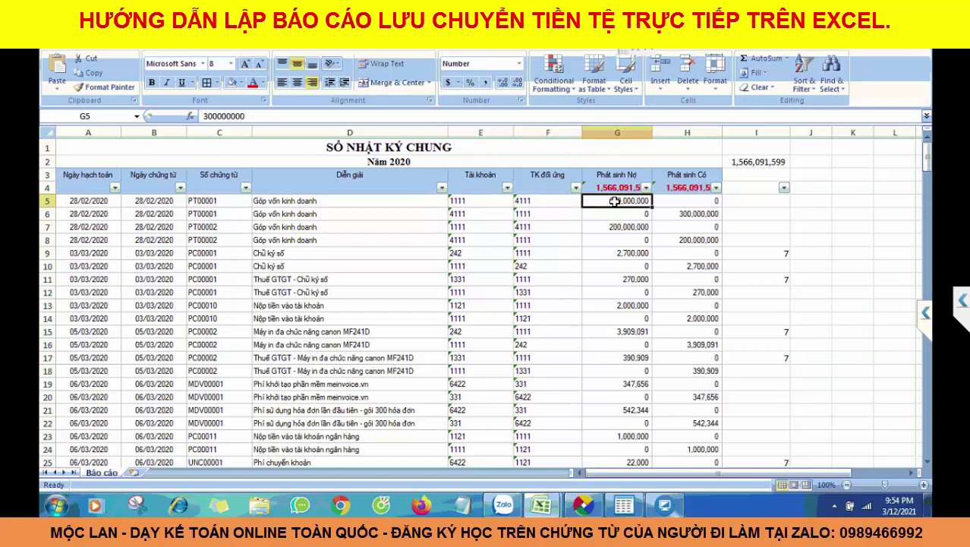
pyautogui.click(460, 215)
pyautogui.click(528, 214)
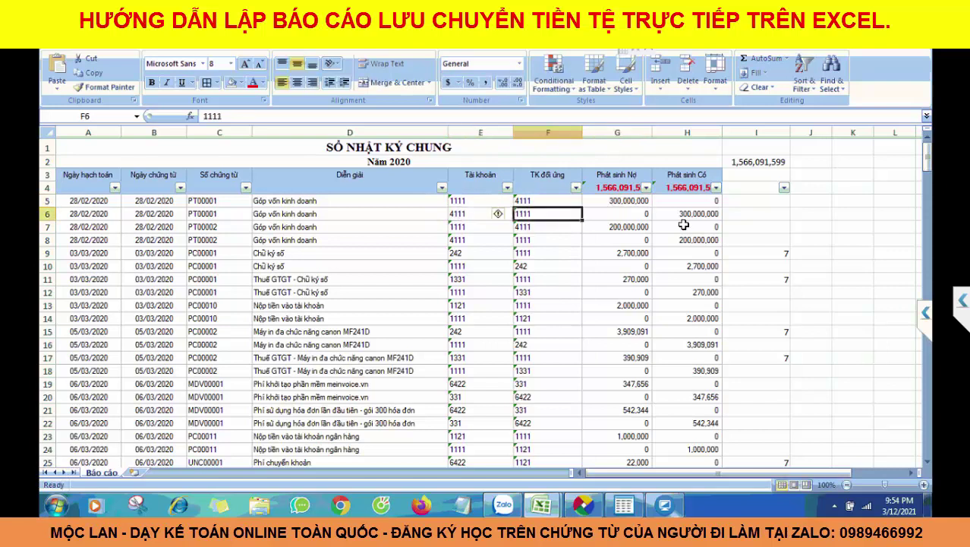
pyautogui.click(687, 216)
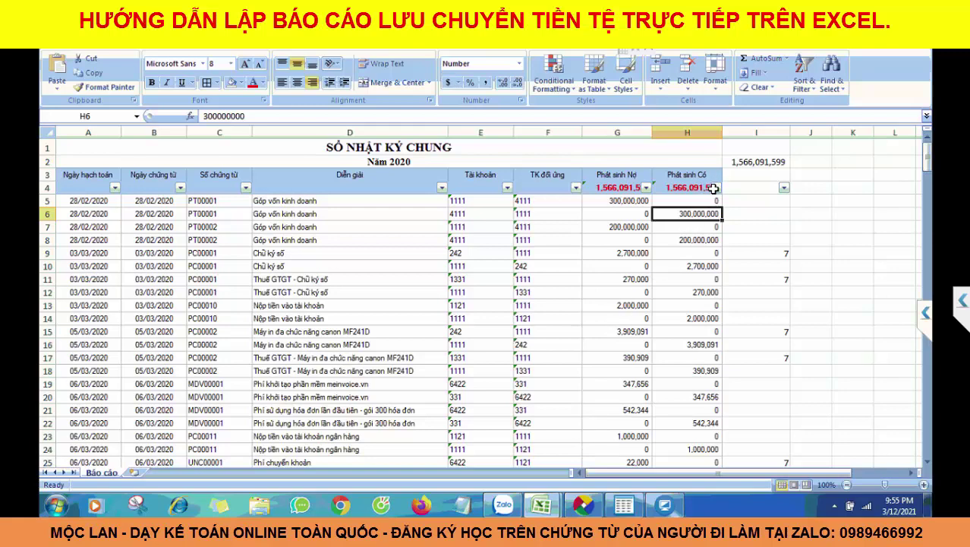
pyautogui.click(716, 188)
pyautogui.click(535, 233)
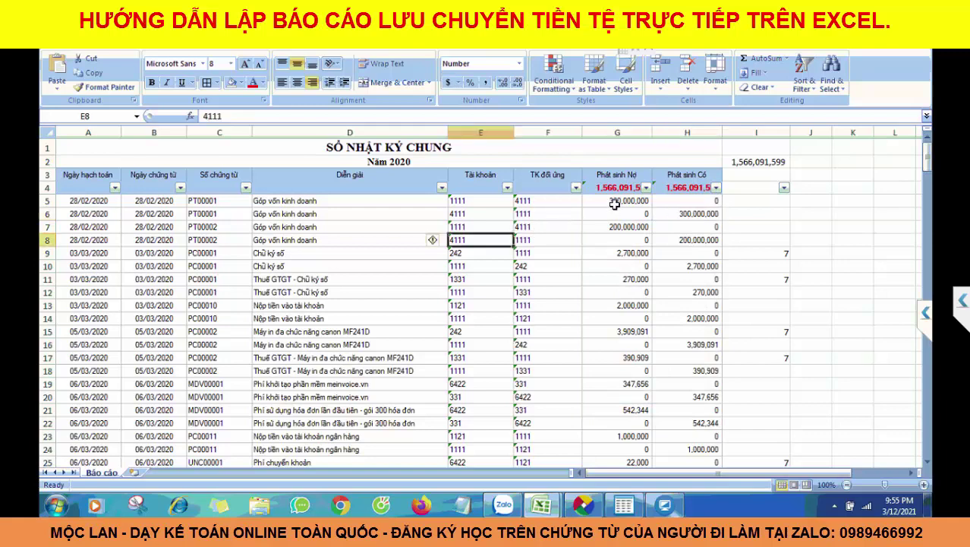
pyautogui.moveTo(505, 240); pyautogui.dragTo(531, 240)
pyautogui.click(648, 187)
pyautogui.click(622, 188)
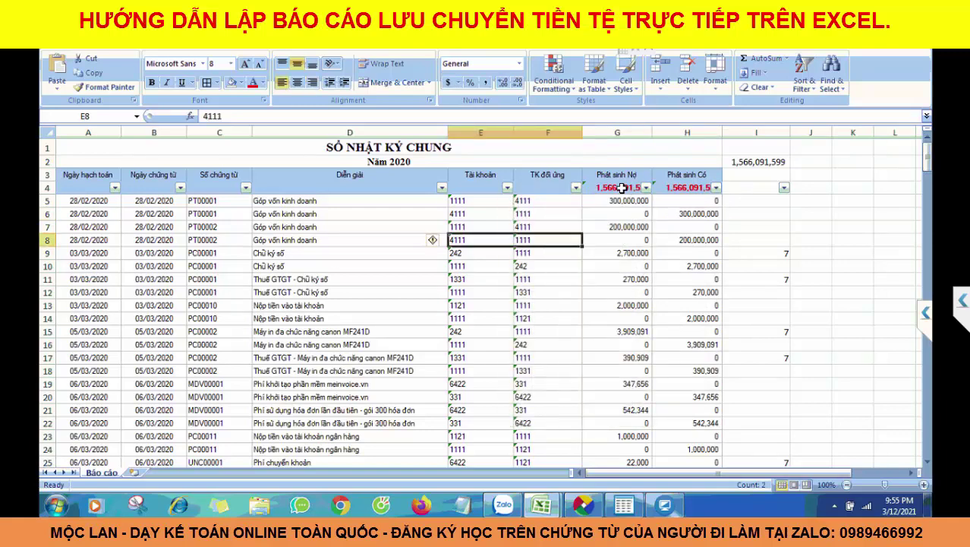
pyautogui.click(694, 188)
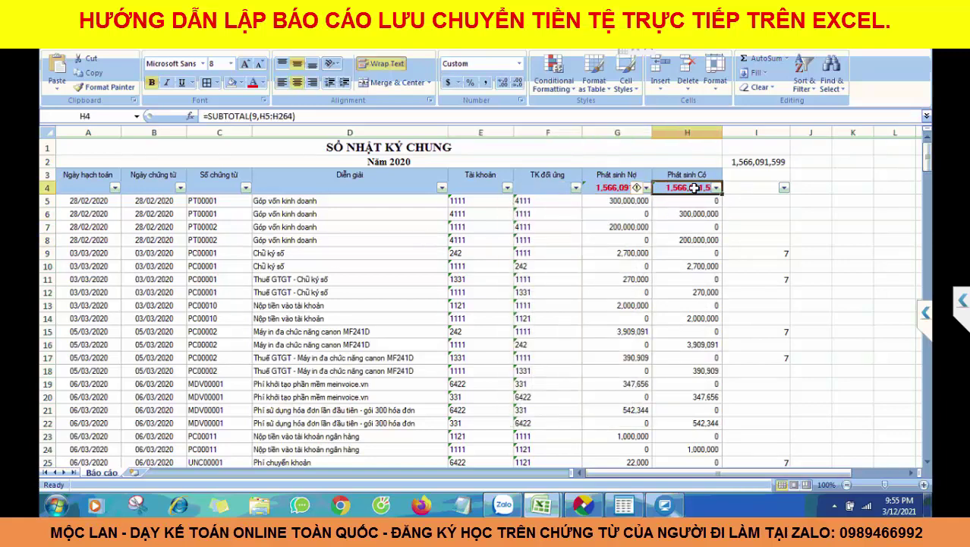
pyautogui.click(611, 204)
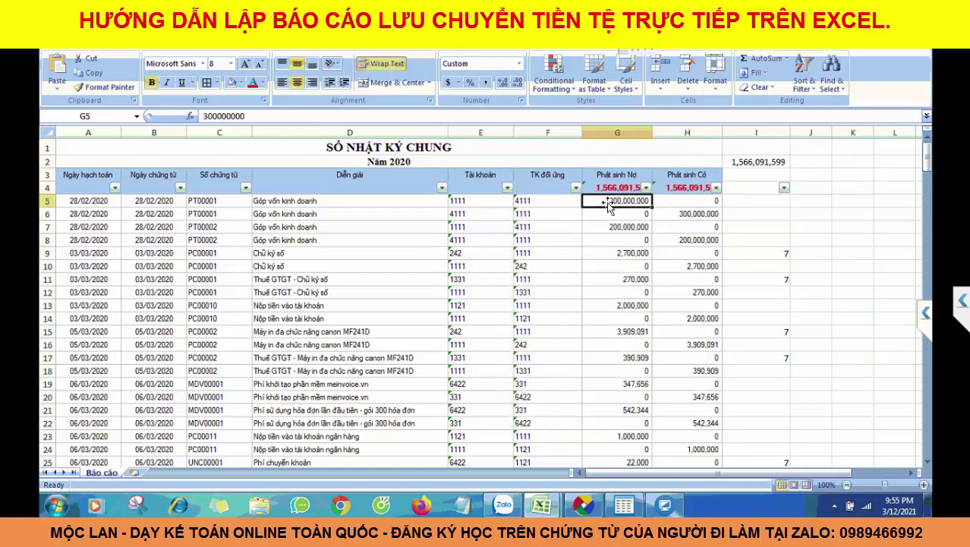
# Filter the journal's debit column to exclude zero amounts and check debits such as 2,700,000.
pyautogui.click(716, 187)
pyautogui.click(568, 410)
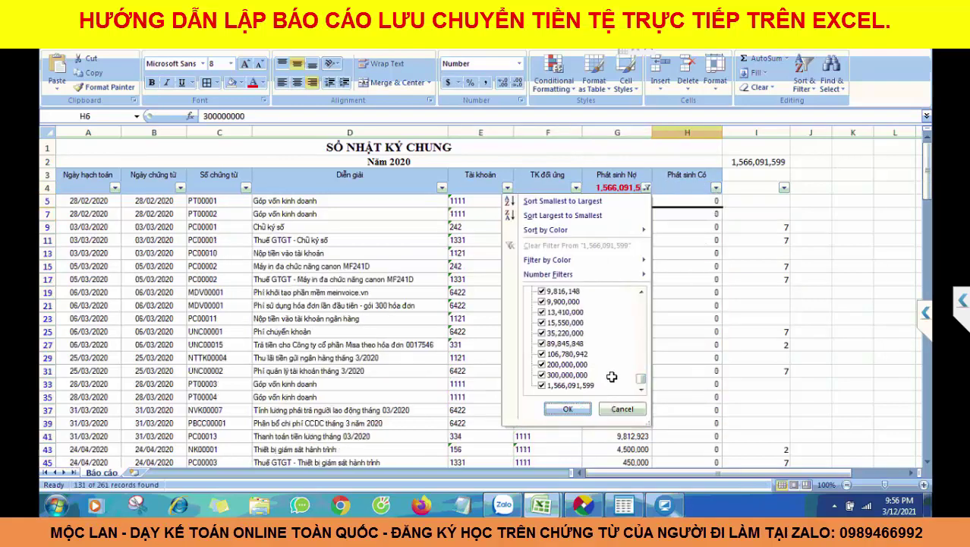
pyautogui.click(697, 268)
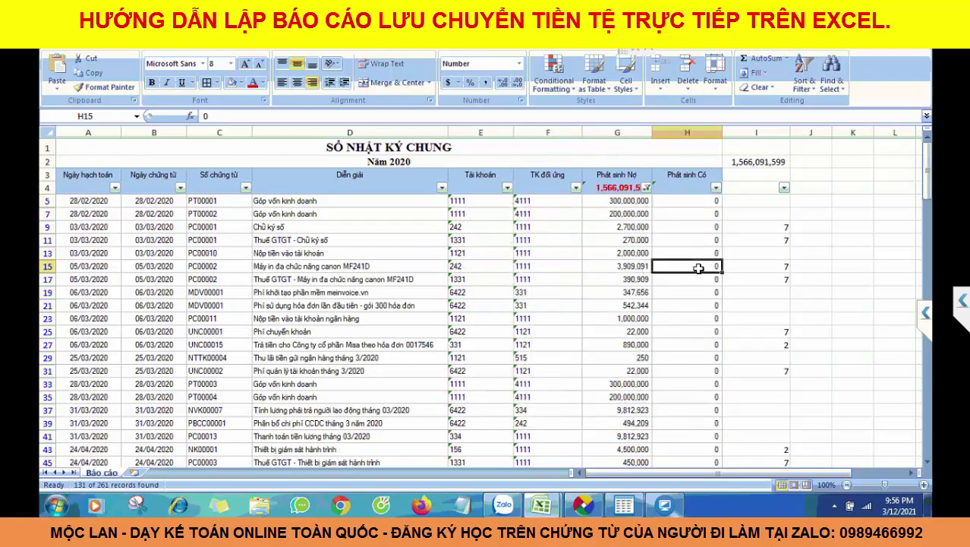
pyautogui.click(639, 203)
pyautogui.click(630, 225)
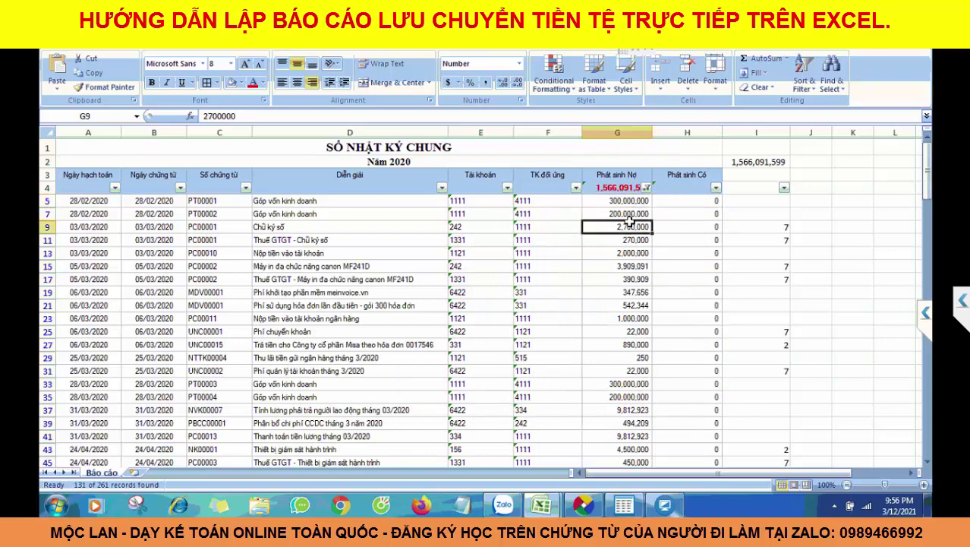
pyautogui.click(460, 213)
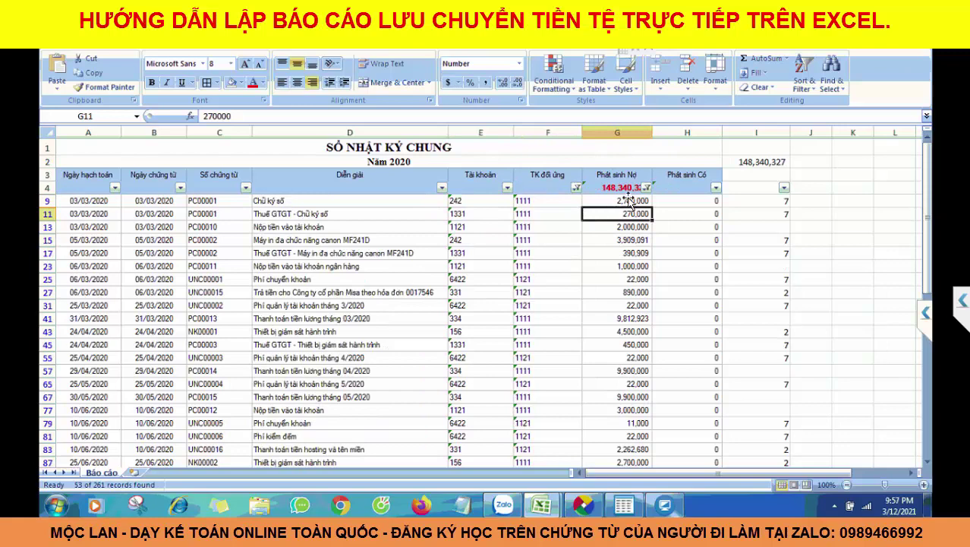
pyautogui.click(629, 199)
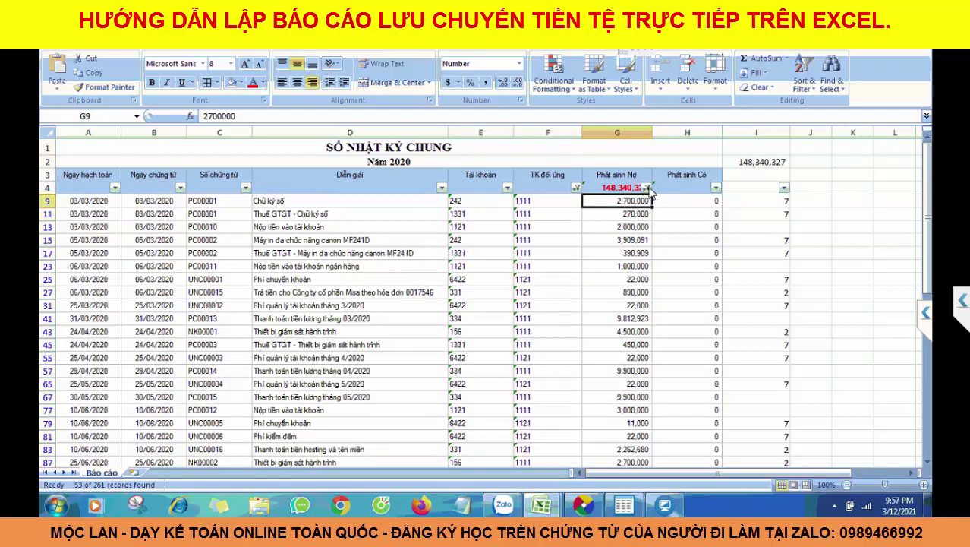
# Review the column E account codes of the filtered cash entries against offset account 1111.
pyautogui.click(577, 188)
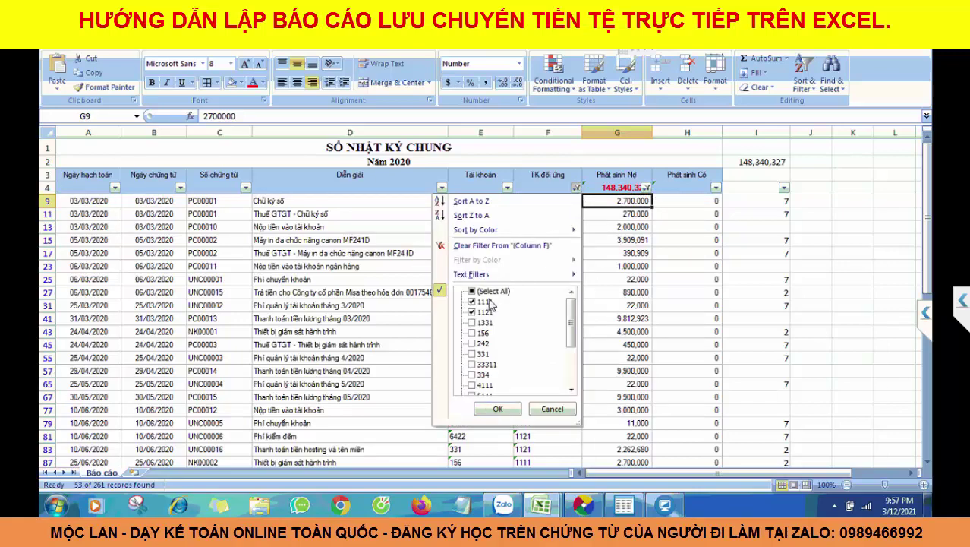
pyautogui.click(606, 287)
pyautogui.moveTo(477, 200); pyautogui.dragTo(454, 340)
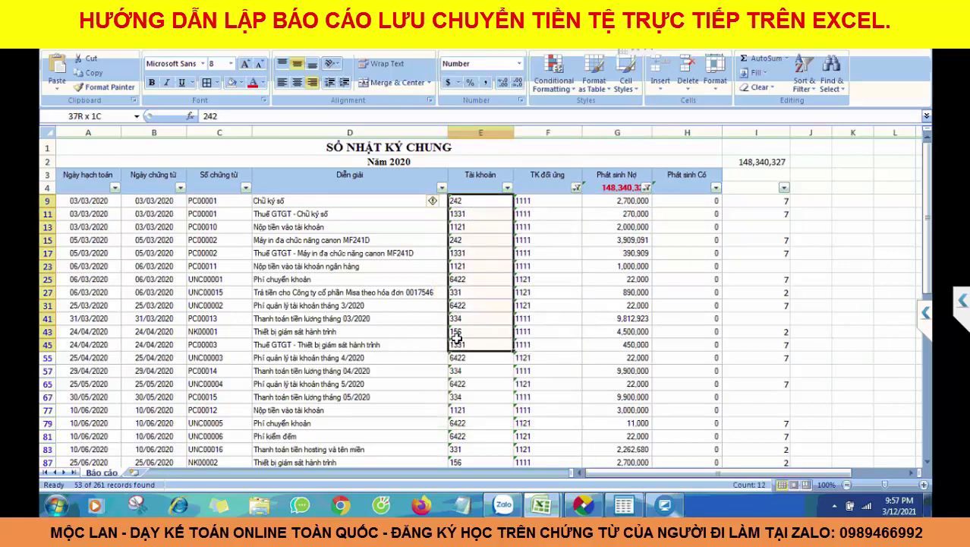
pyautogui.click(466, 201)
pyautogui.click(542, 200)
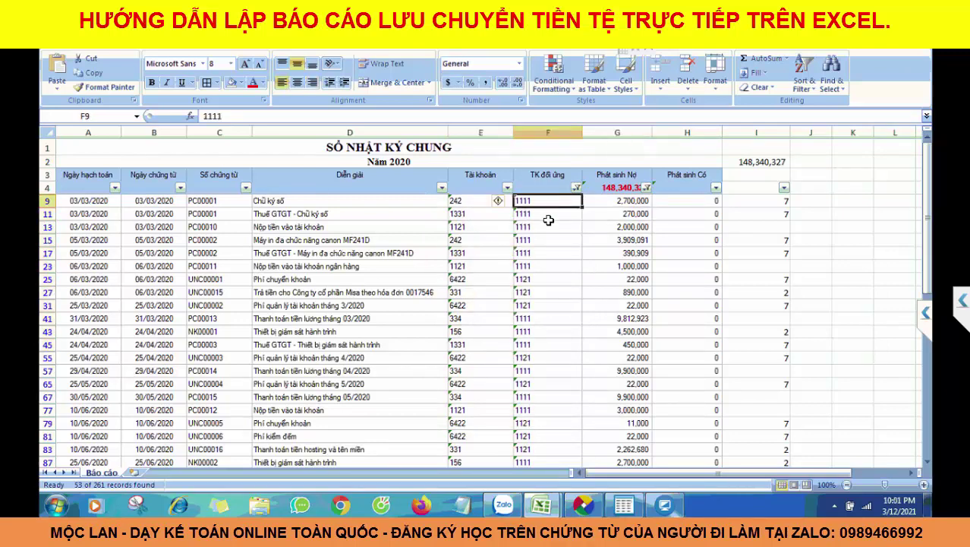
pyautogui.click(472, 203)
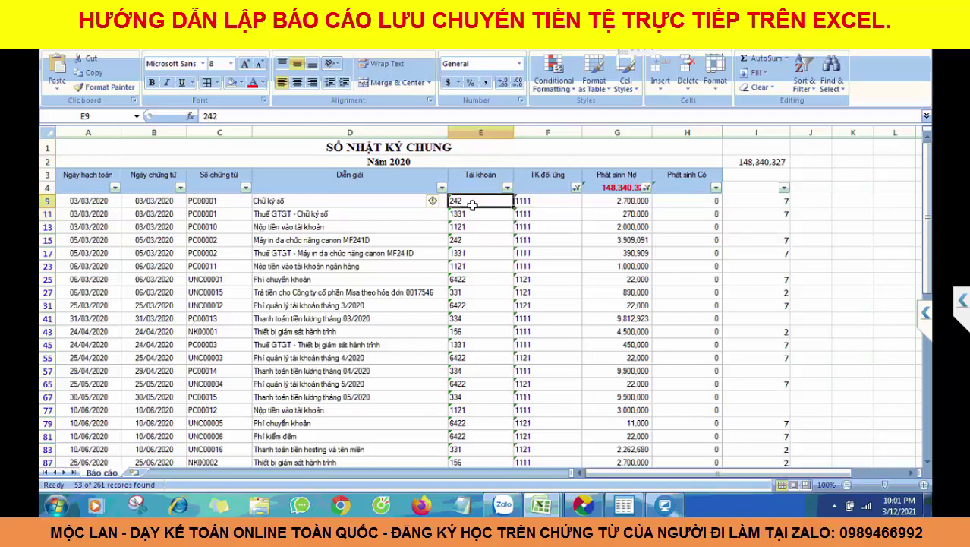
pyautogui.moveTo(472, 203); pyautogui.dragTo(472, 410)
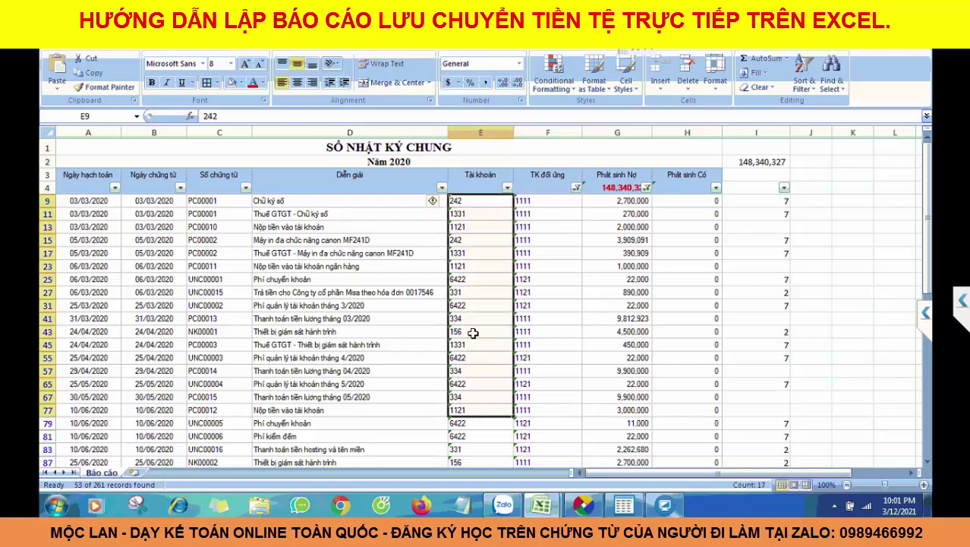
pyautogui.click(583, 505)
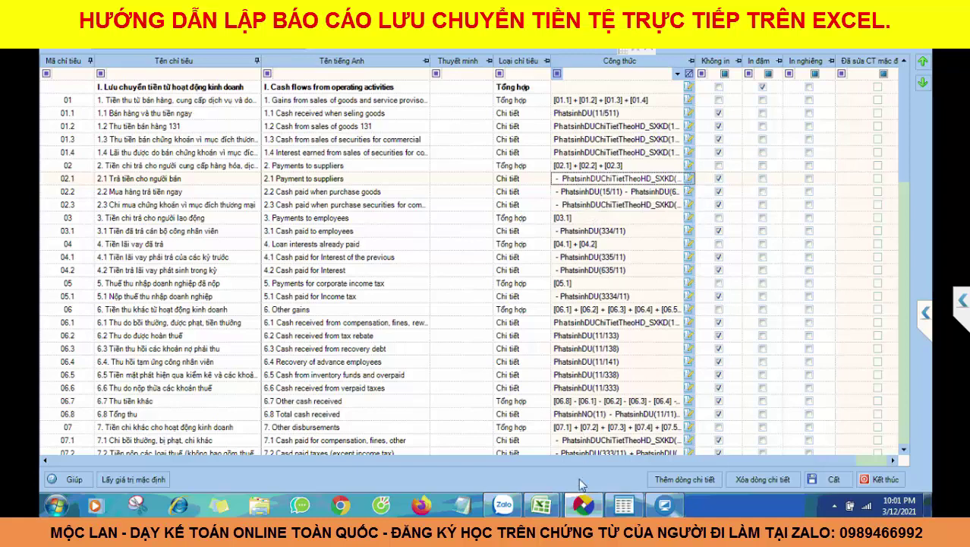
pyautogui.moveTo(541, 506)
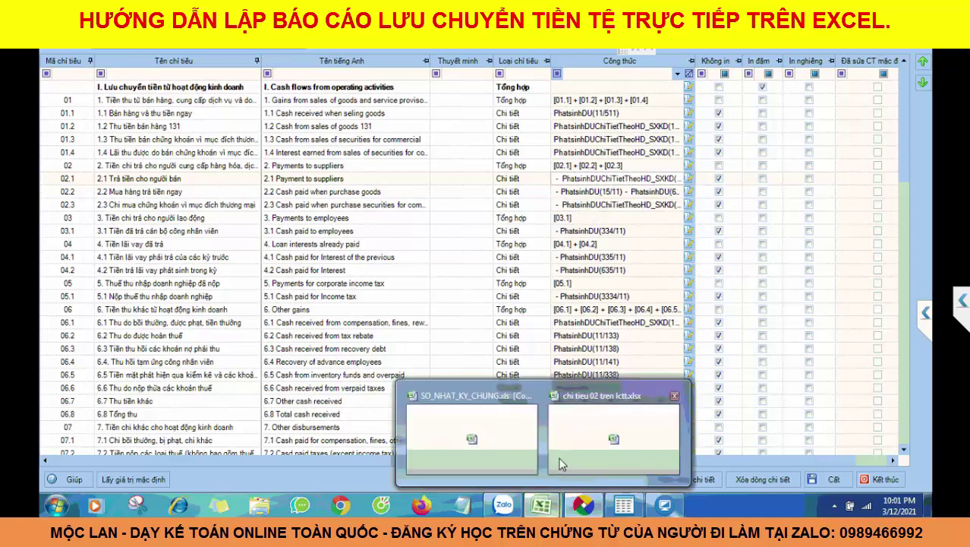
# Filter the general journal's account column to only accounts 156 and 331.
pyautogui.click(477, 444)
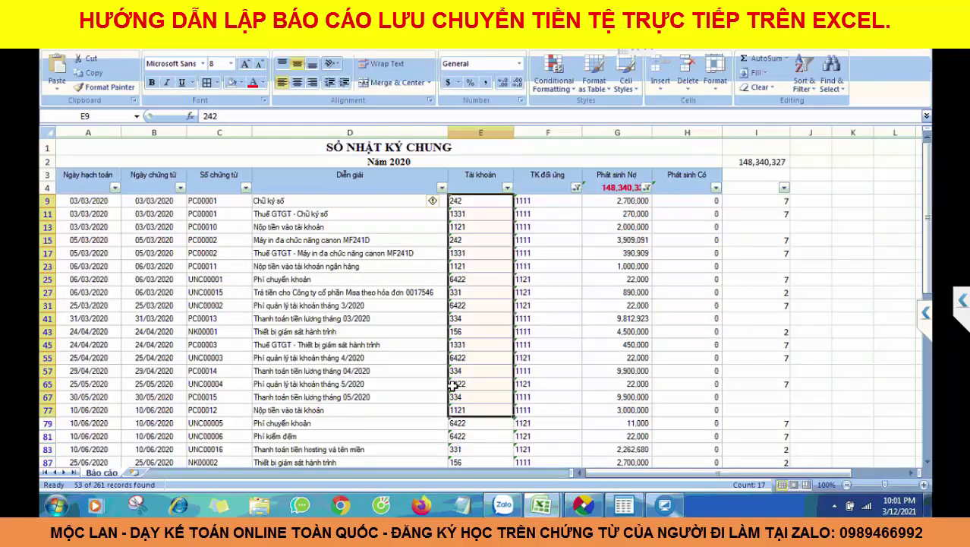
pyautogui.click(508, 187)
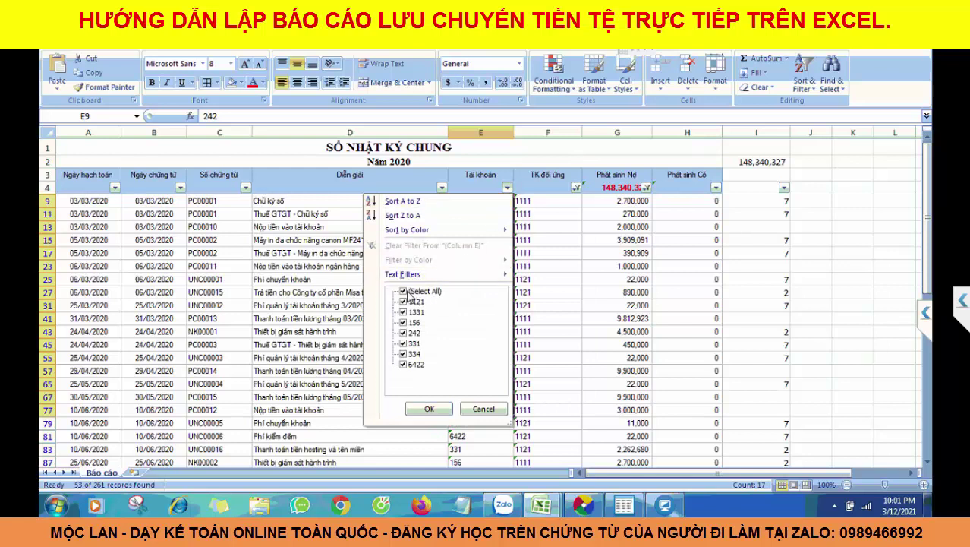
pyautogui.click(405, 292)
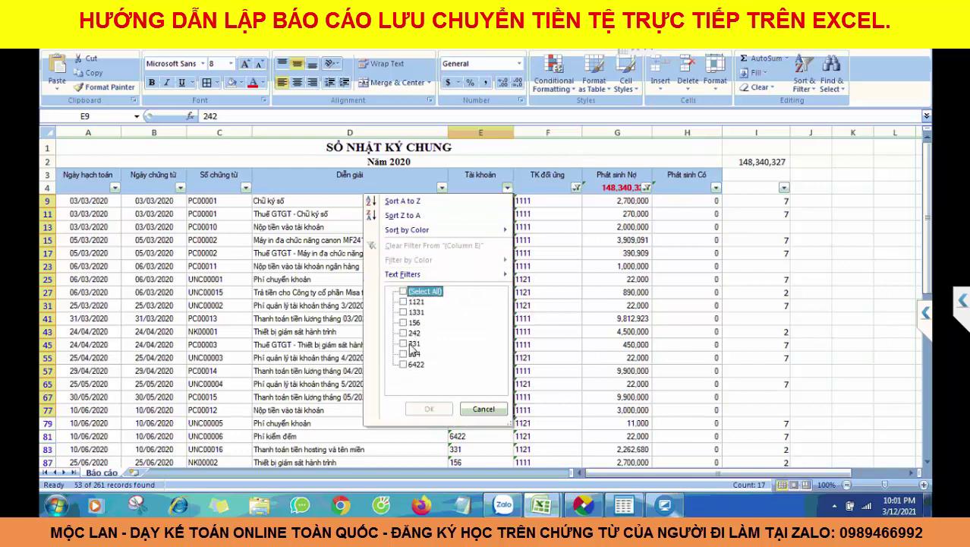
pyautogui.click(410, 344)
pyautogui.click(410, 323)
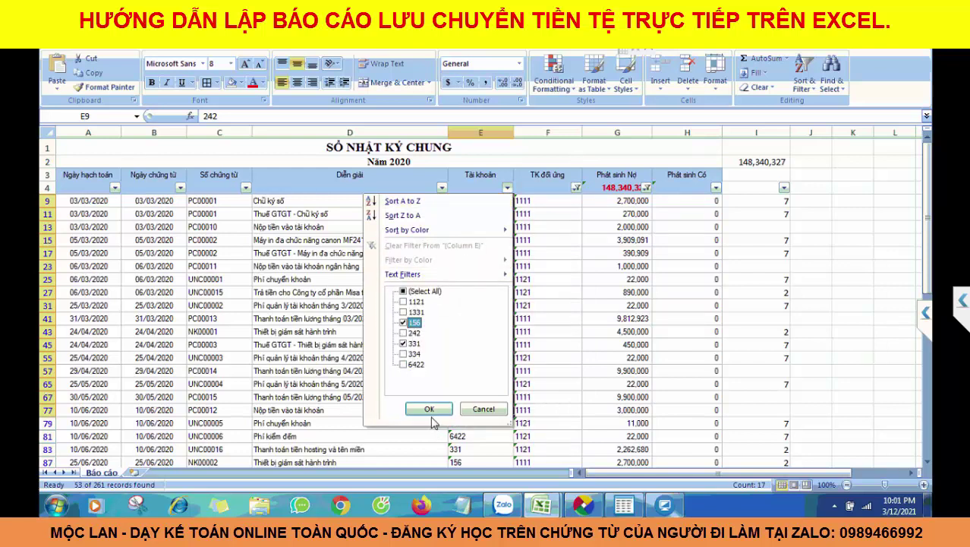
pyautogui.click(429, 409)
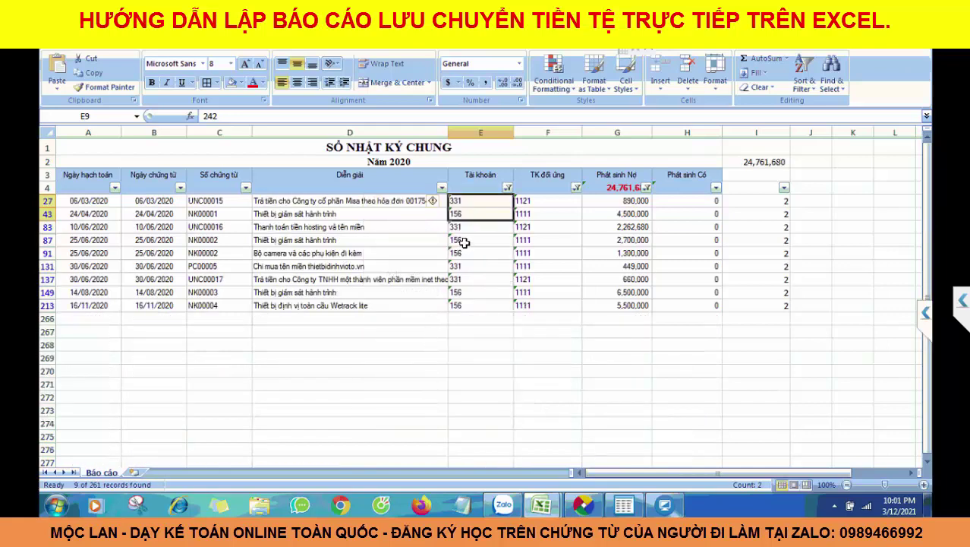
# Verify the filtered rows' account codes and the debit subtotal of 24,761,680.
pyautogui.click(462, 226)
pyautogui.click(461, 214)
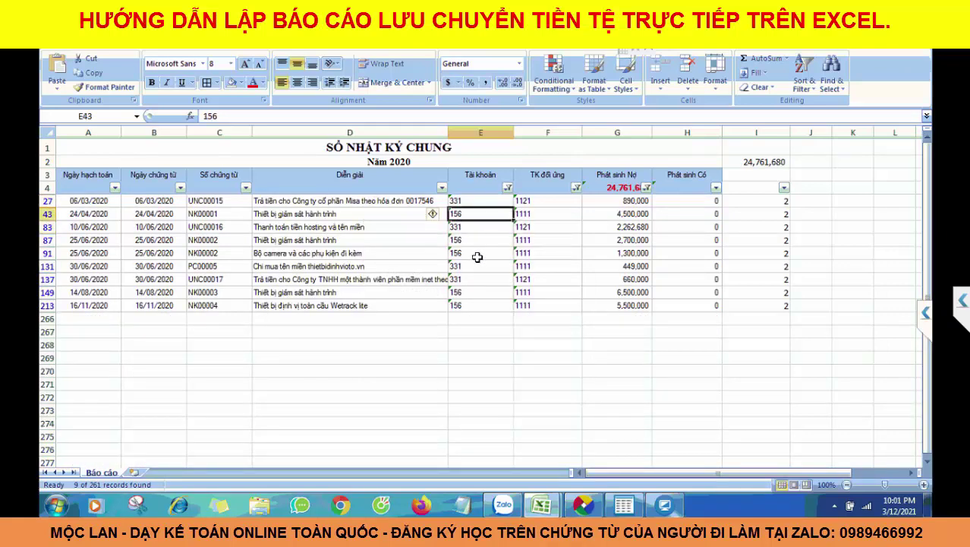
pyautogui.click(475, 241)
pyautogui.click(471, 230)
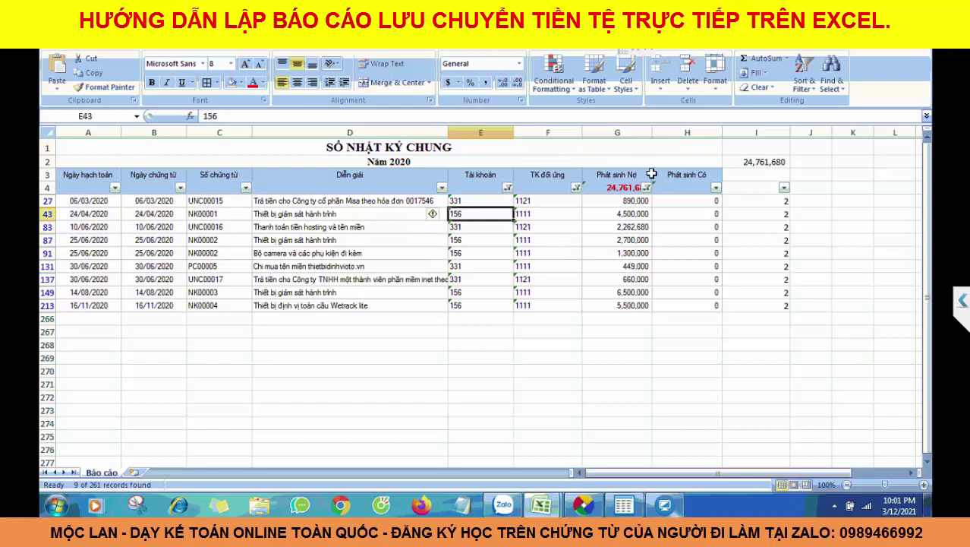
pyautogui.click(636, 201)
pyautogui.click(605, 188)
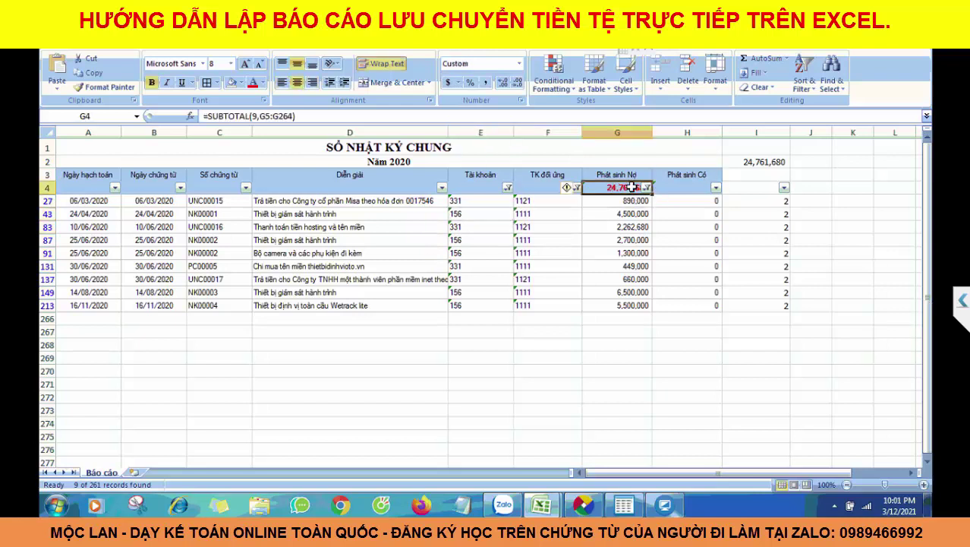
pyautogui.click(757, 162)
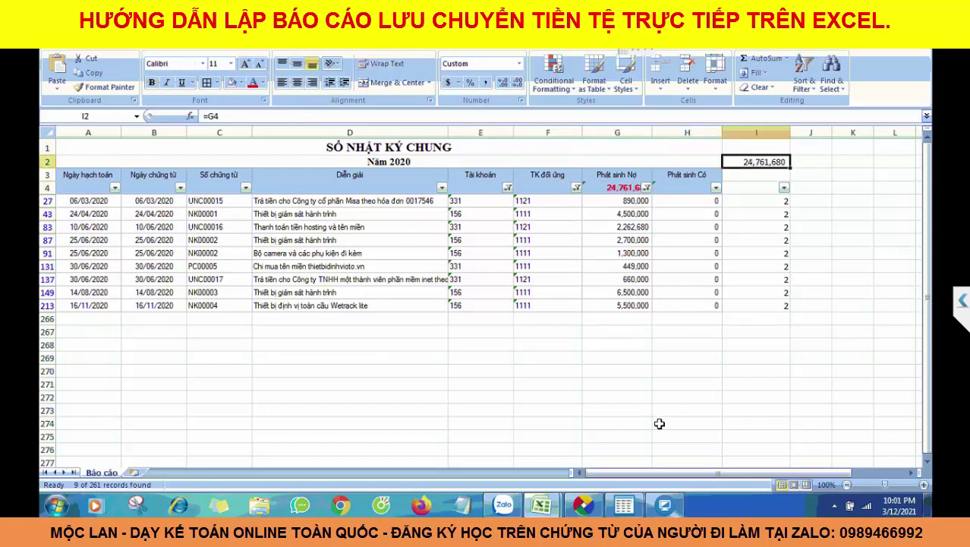
pyautogui.click(627, 498)
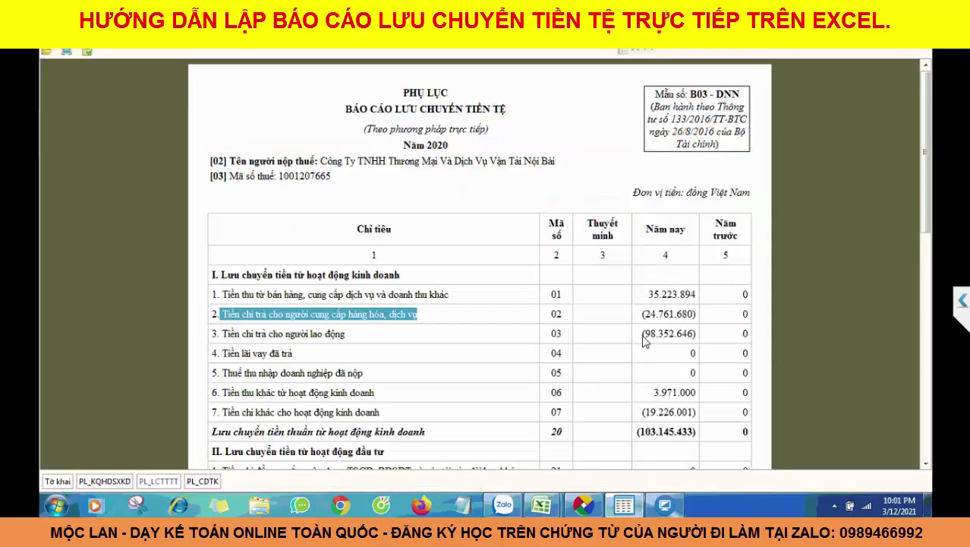
pyautogui.moveTo(642, 314)
pyautogui.mouseDown()
pyautogui.moveTo(700, 311)
pyautogui.moveTo(671, 235)
pyautogui.mouseUp()
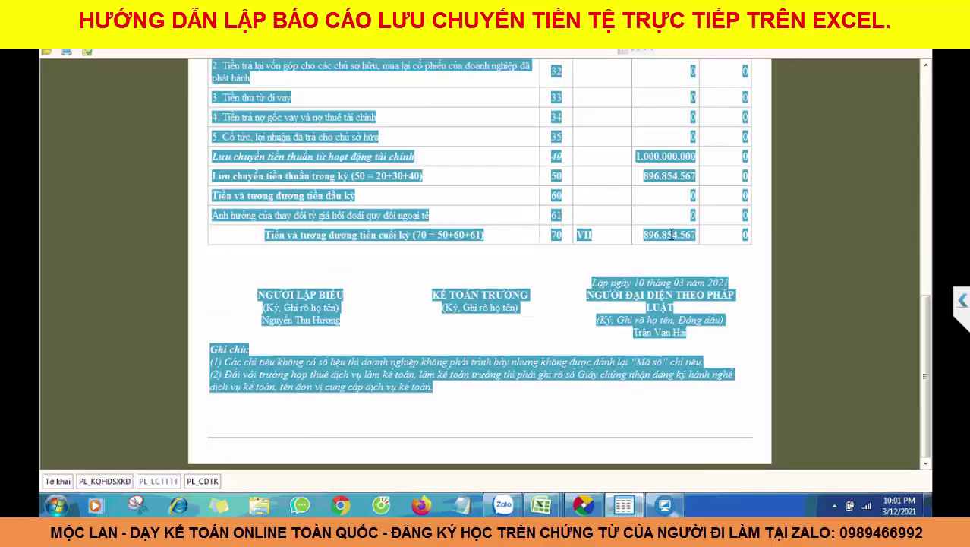
pyautogui.click(671, 234)
pyautogui.moveTo(541, 505)
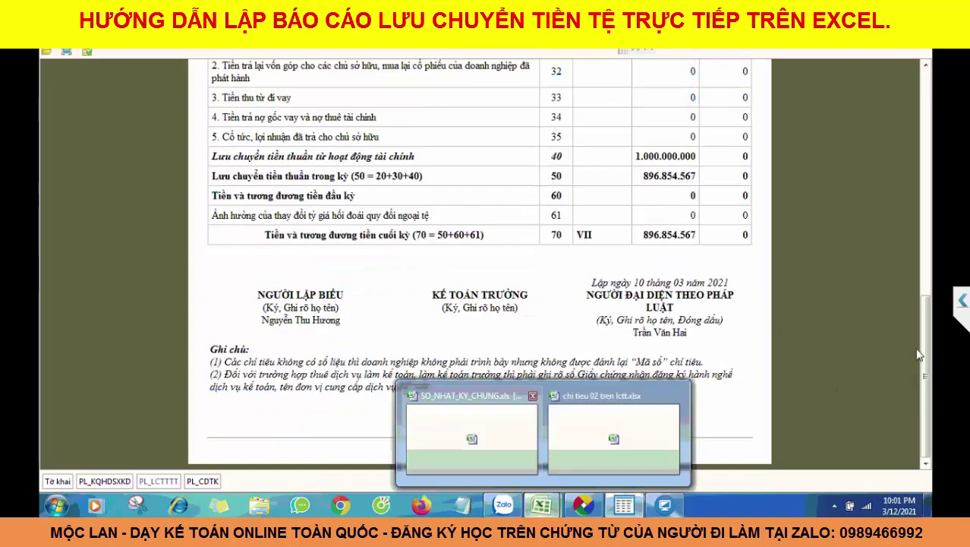
pyautogui.click(471, 432)
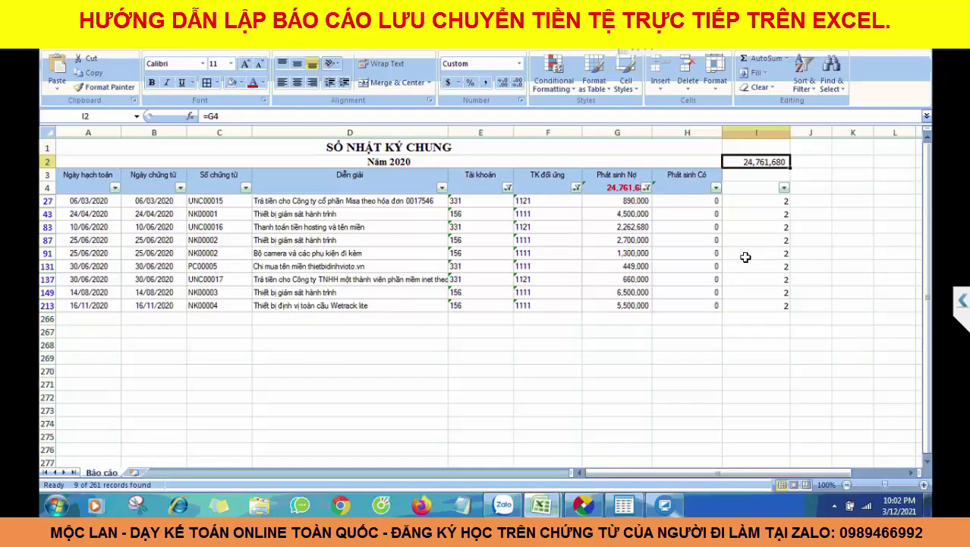
pyautogui.click(750, 201)
# Highlight the filtered 156 and 331 debit amounts in yellow.
pyautogui.click(759, 220)
pyautogui.click(761, 262)
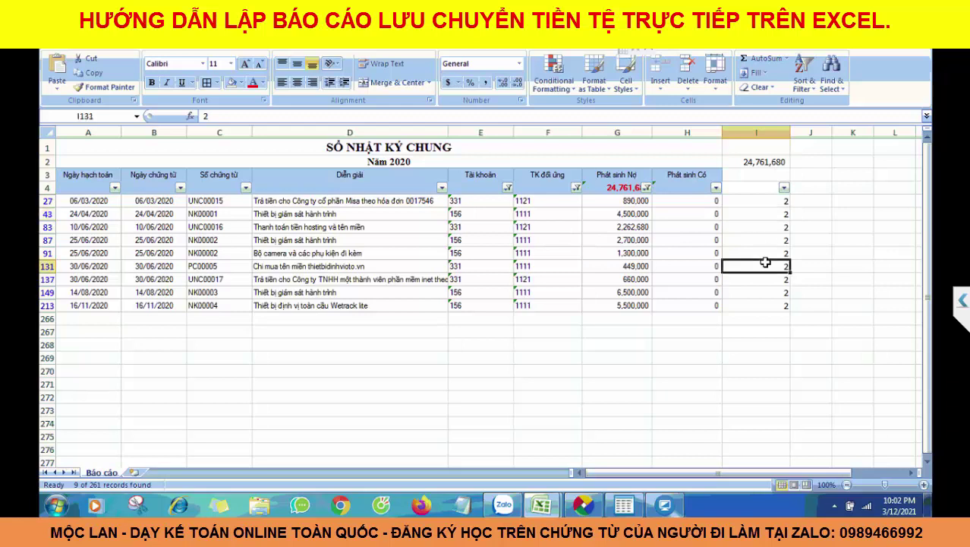
pyautogui.click(509, 187)
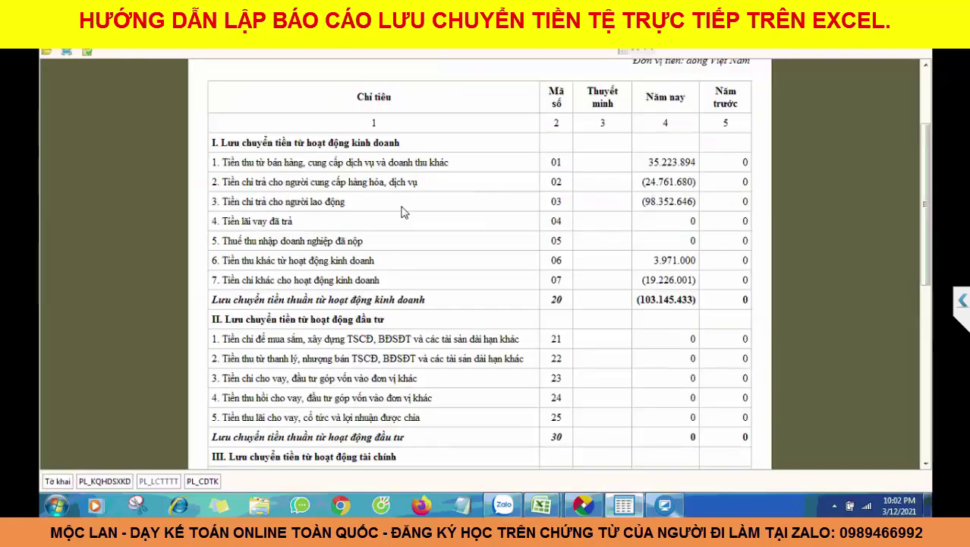
pyautogui.moveTo(541, 505)
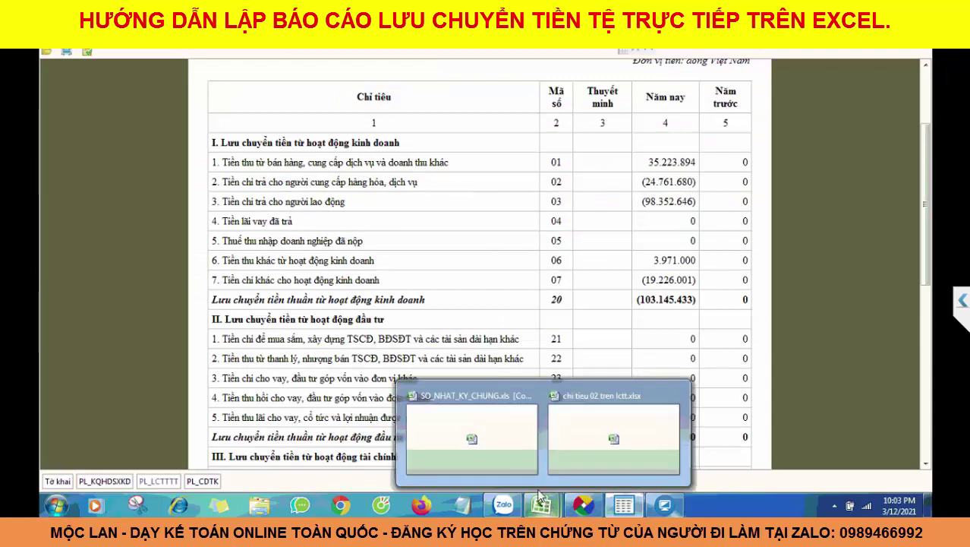
pyautogui.click(491, 445)
pyautogui.click(507, 187)
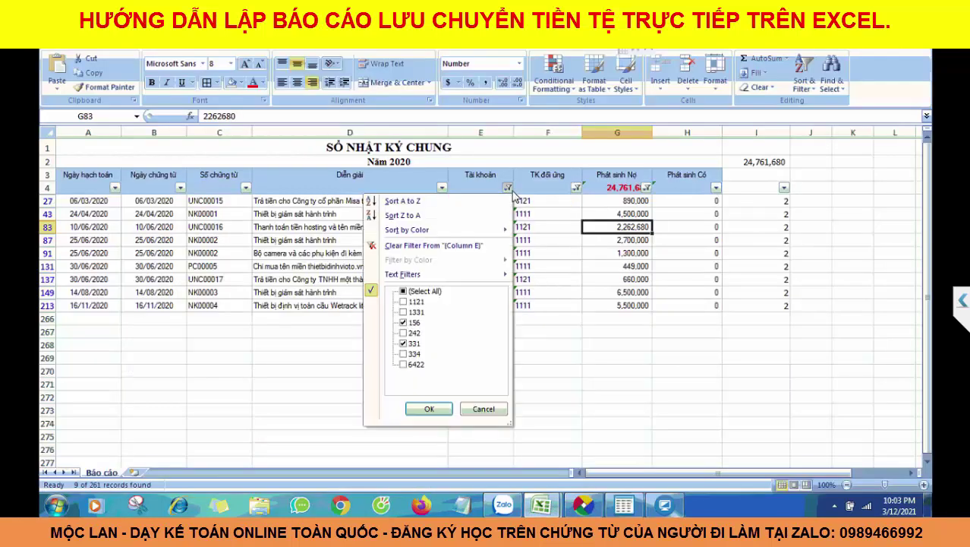
pyautogui.press('Return')
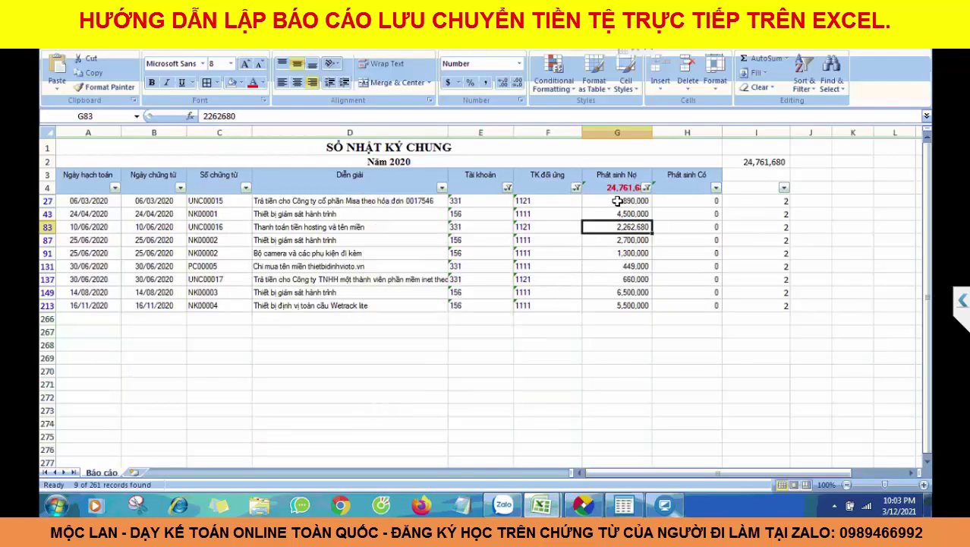
pyautogui.moveTo(616, 200); pyautogui.dragTo(619, 304)
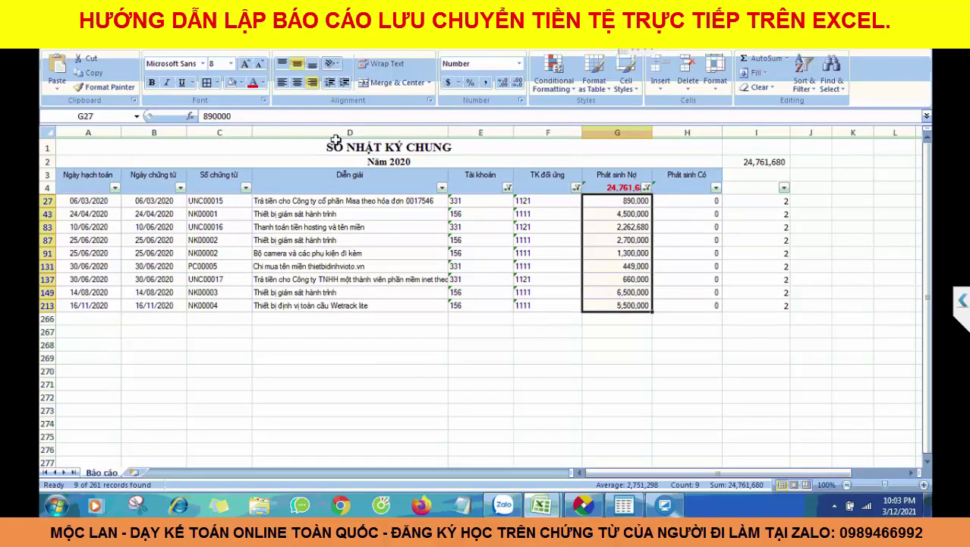
pyautogui.click(241, 83)
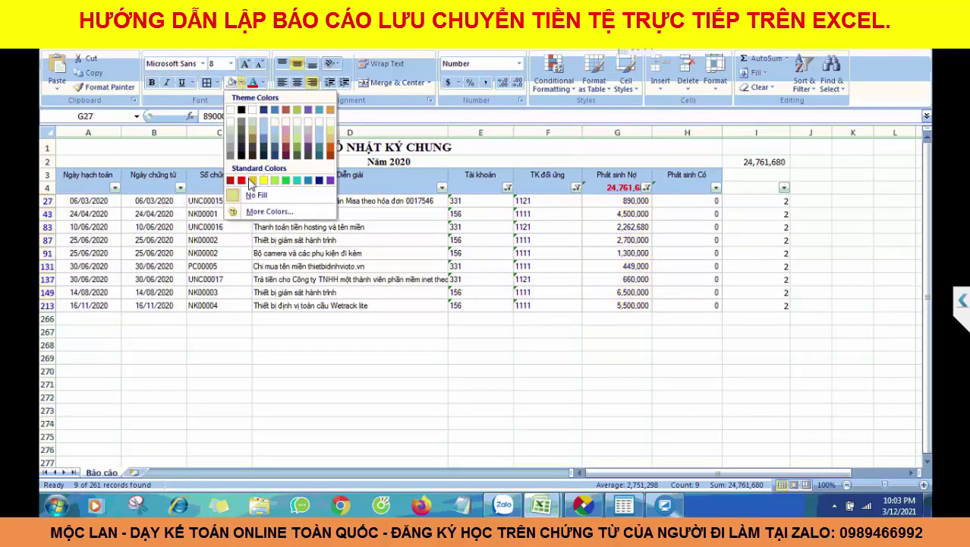
pyautogui.click(259, 180)
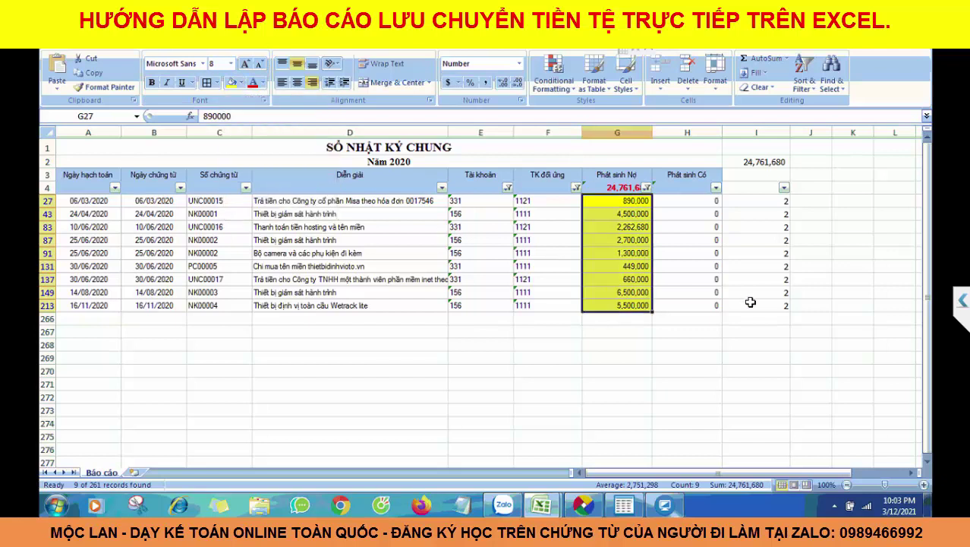
# Change the account filter from 156 and 331 to only account 334.
pyautogui.click(508, 189)
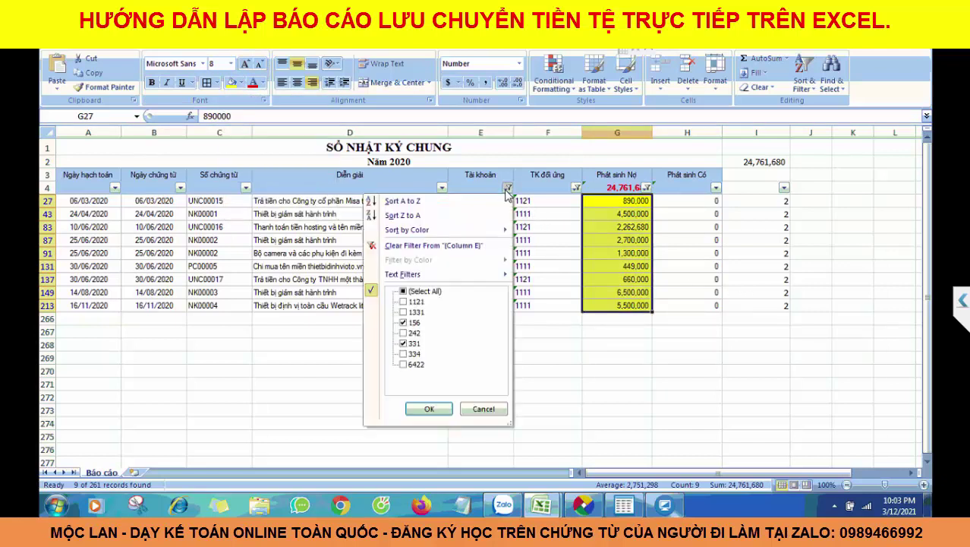
pyautogui.click(404, 323)
pyautogui.click(413, 344)
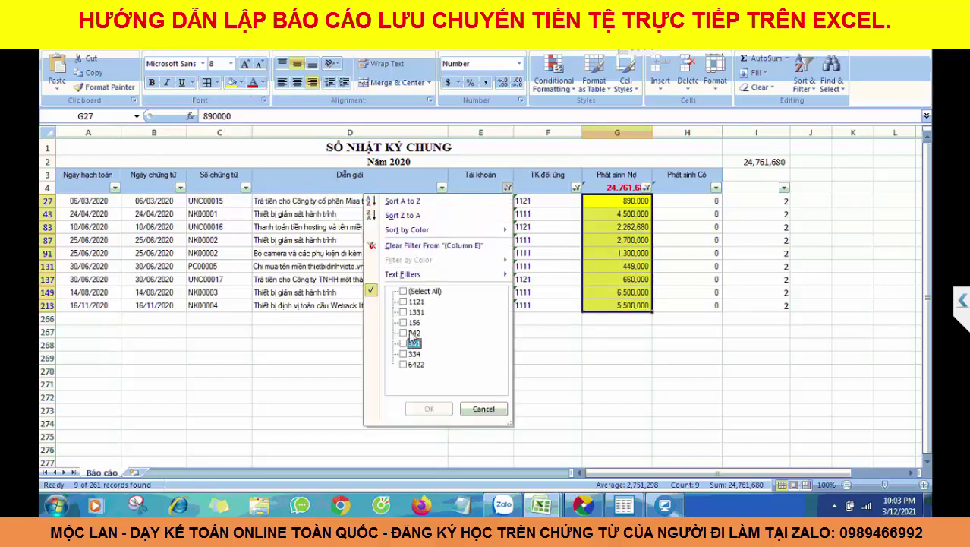
pyautogui.click(415, 353)
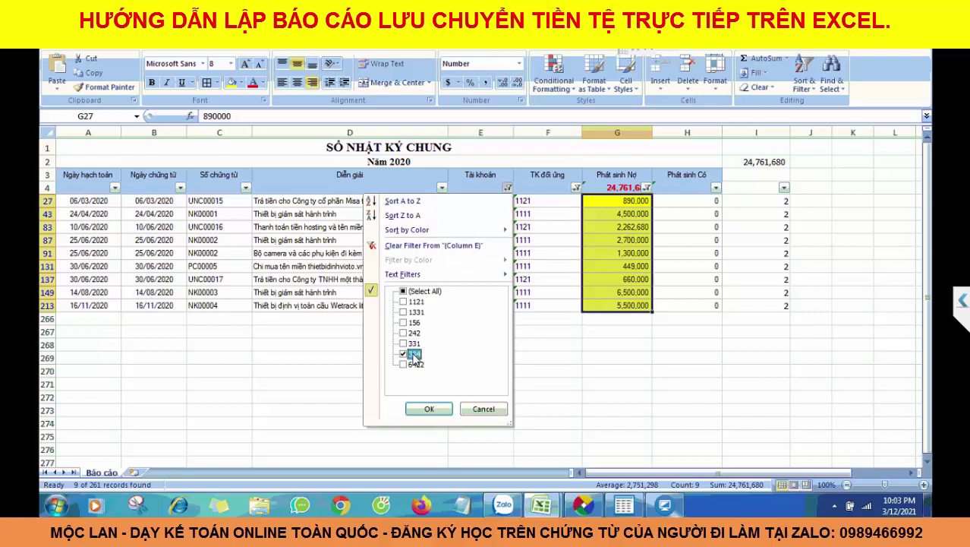
pyautogui.click(429, 408)
# Review the ten salary payment amounts and their 98,352,646 debit subtotal.
pyautogui.click(605, 187)
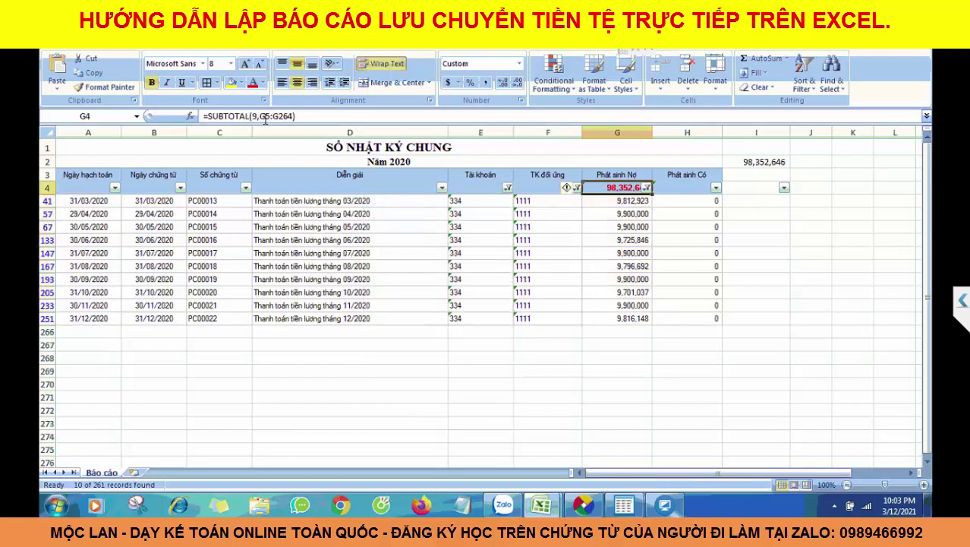
pyautogui.press('Down')
pyautogui.press('Down')
pyautogui.press('Down')
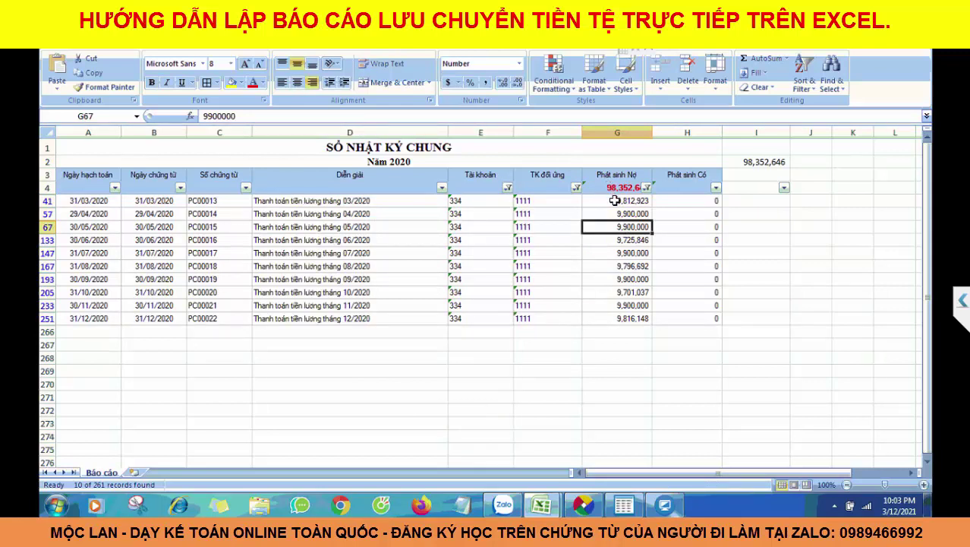
pyautogui.click(613, 189)
pyautogui.click(617, 202)
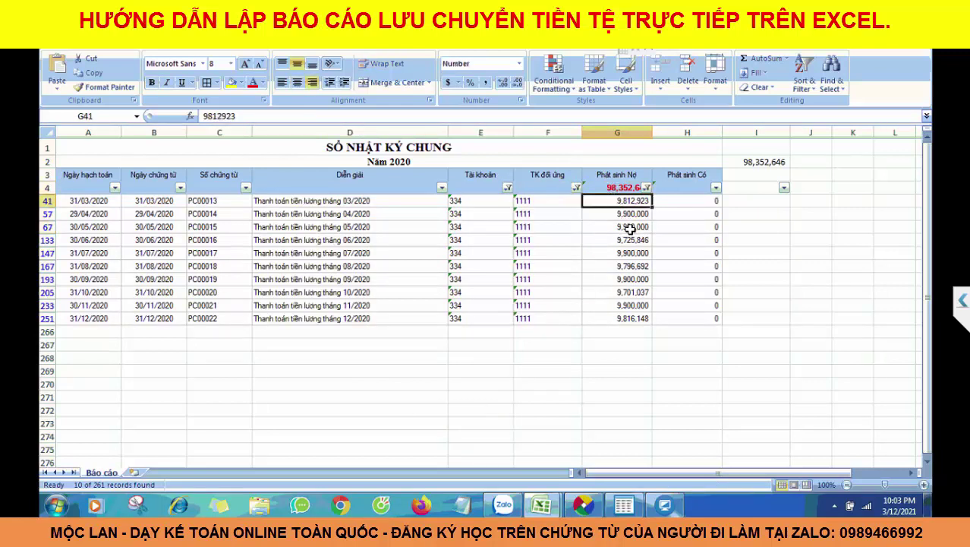
pyautogui.moveTo(623, 249); pyautogui.dragTo(624, 319)
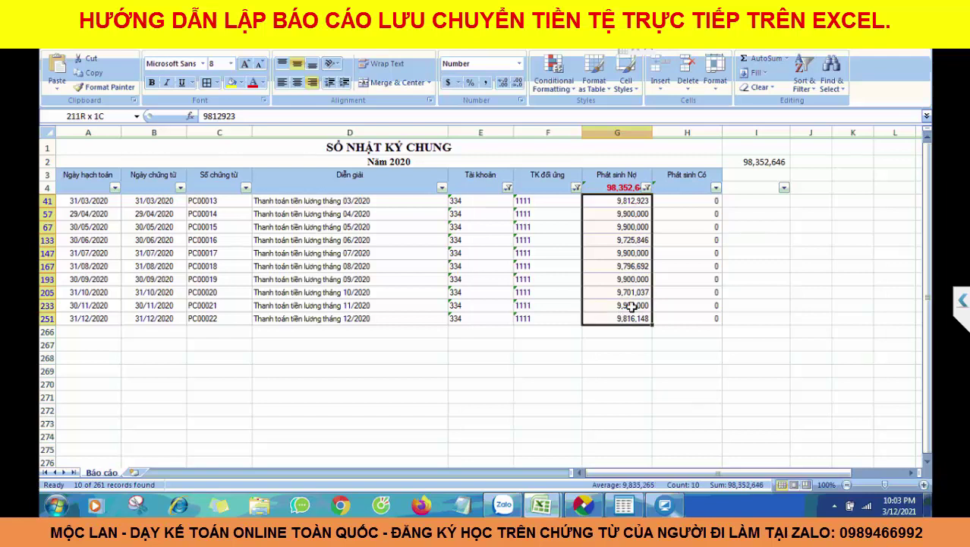
pyautogui.click(690, 253)
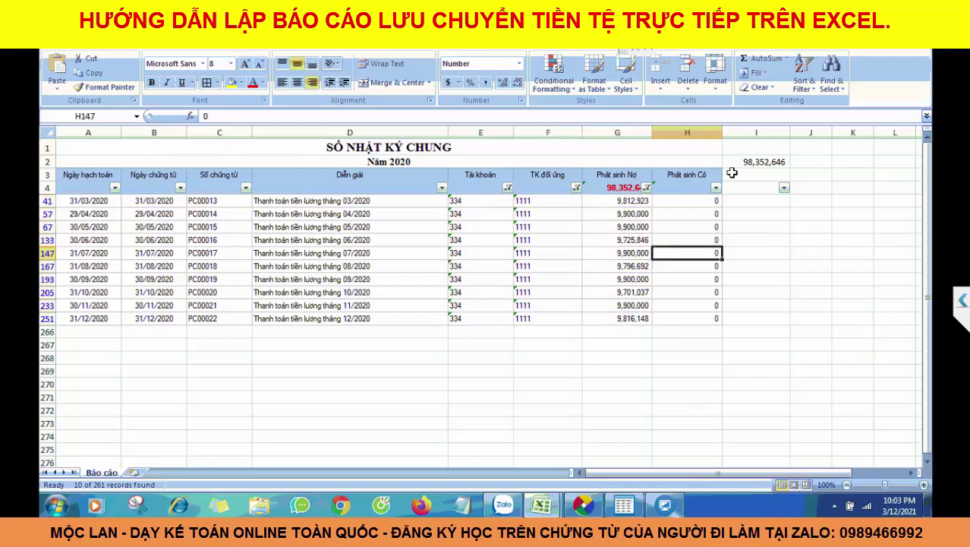
# Inspect indicator 07 Other disbursements' detail formulas, including 07.2 PhatsinhDU(333/11) + PhatsinhDU(3334/11).
pyautogui.click(624, 505)
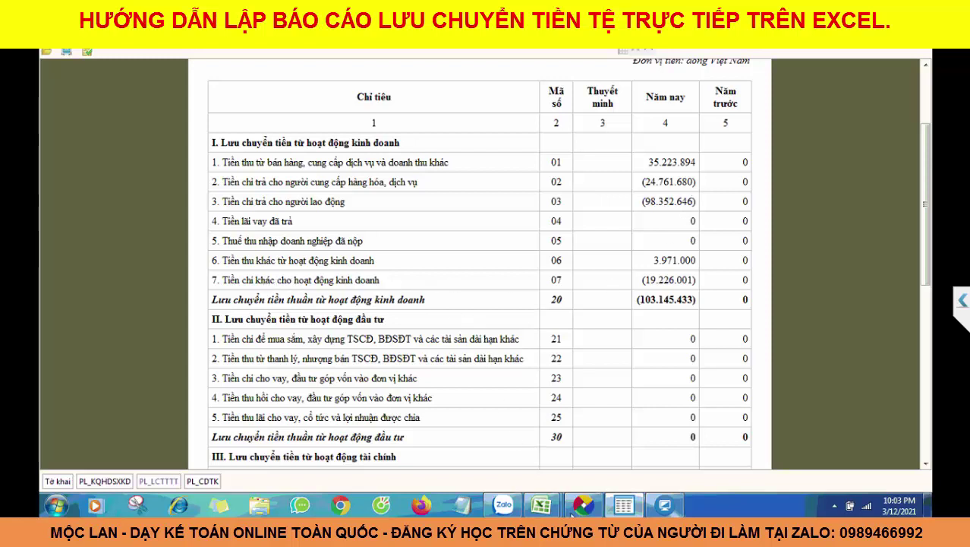
pyautogui.click(583, 505)
pyautogui.moveTo(541, 505)
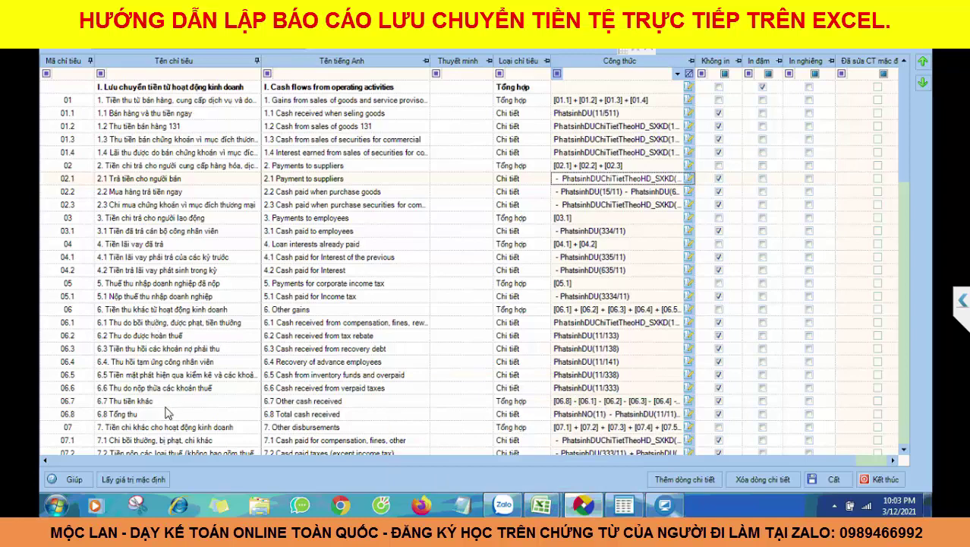
pyautogui.scroll(-1, 169, 400)
pyautogui.scroll(-1, 159, 391)
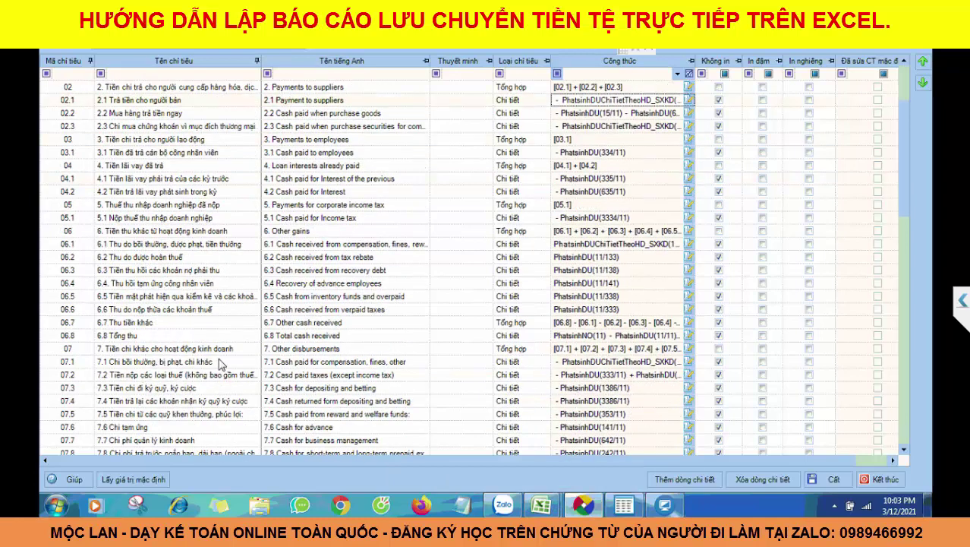
pyautogui.click(310, 349)
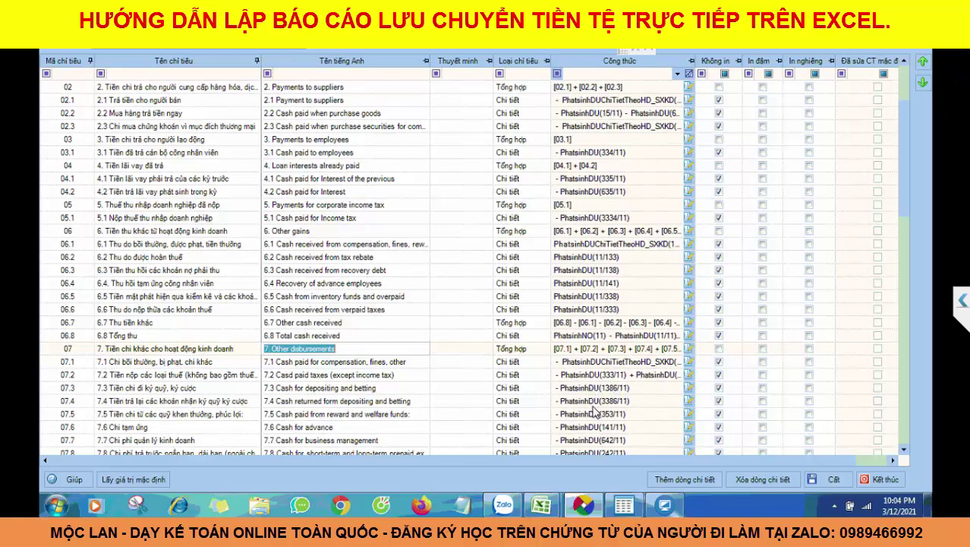
pyautogui.scroll(-1, 591, 386)
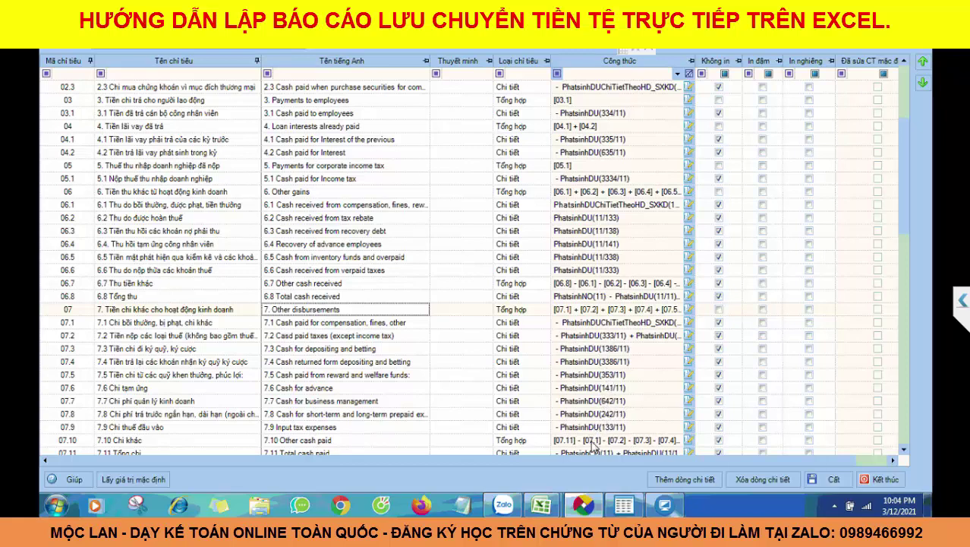
# Pick accounts 1331, 242 and 6422 in the SO_NHAT_KY_CHUNG filter, then recheck indicator 07's accounts.
pyautogui.click(540, 505)
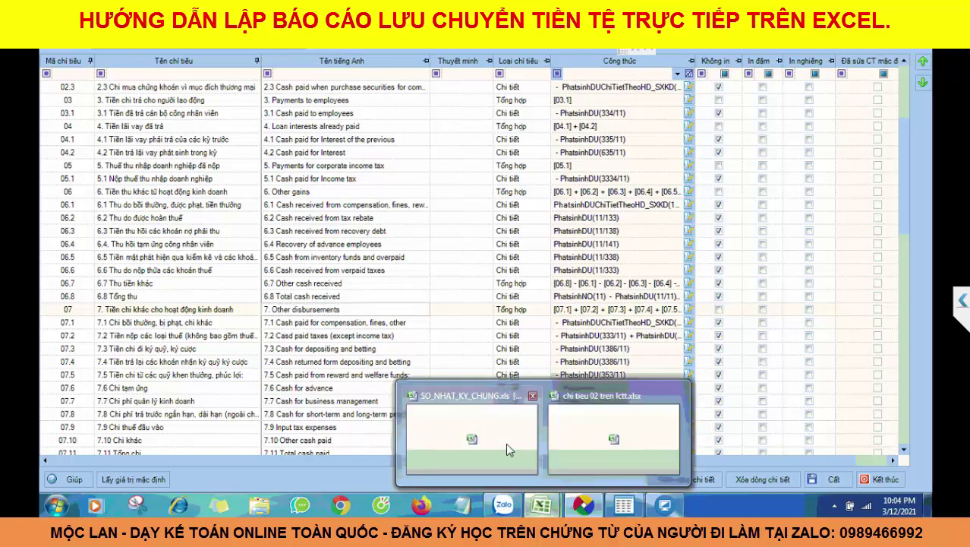
pyautogui.click(508, 449)
pyautogui.click(508, 187)
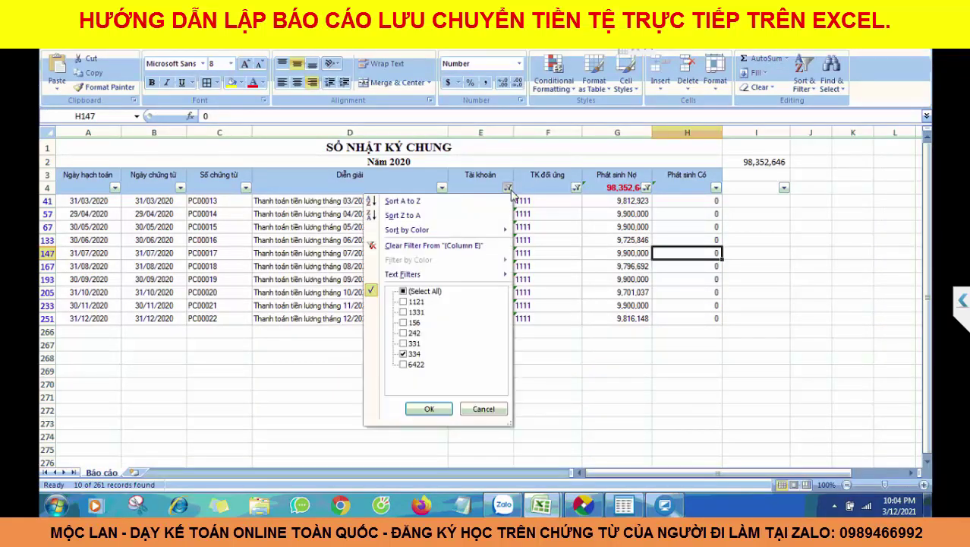
pyautogui.click(404, 354)
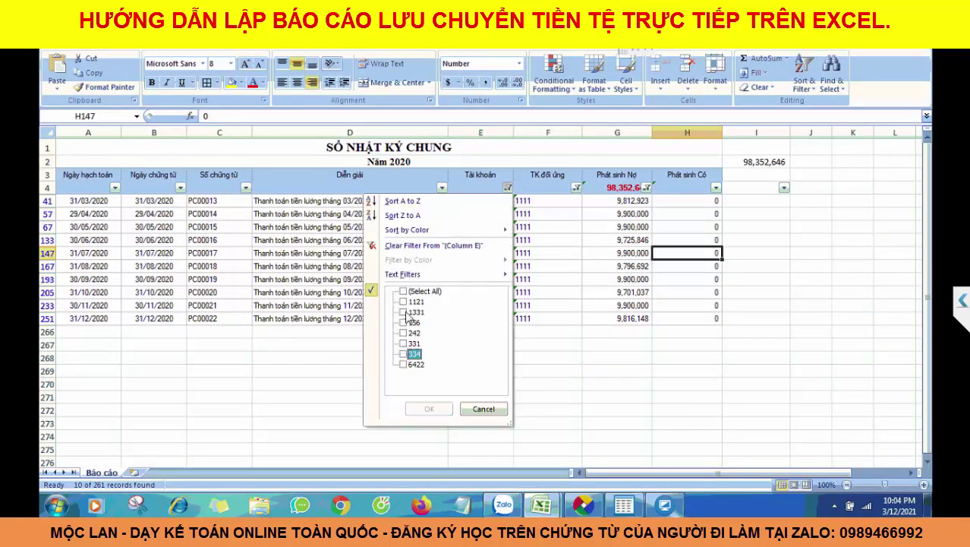
pyautogui.click(404, 312)
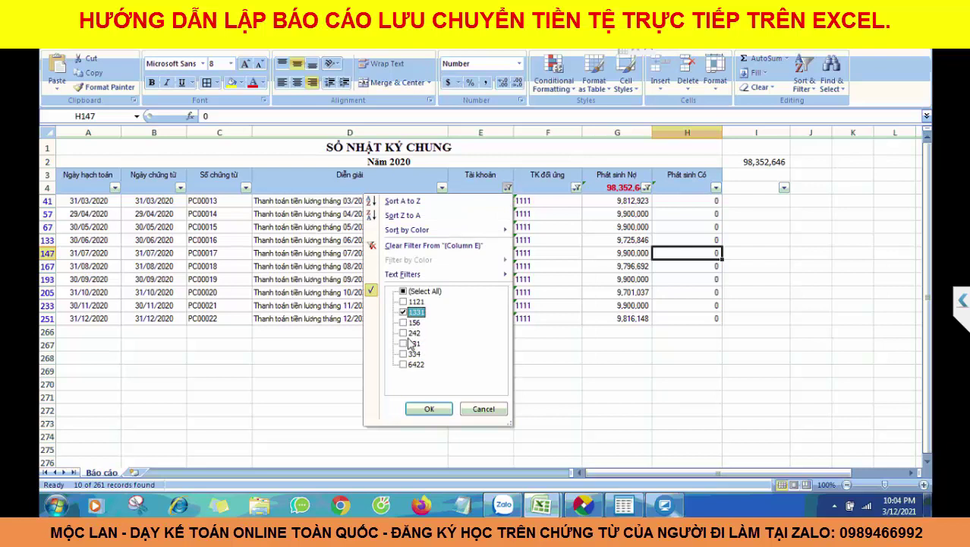
pyautogui.click(408, 335)
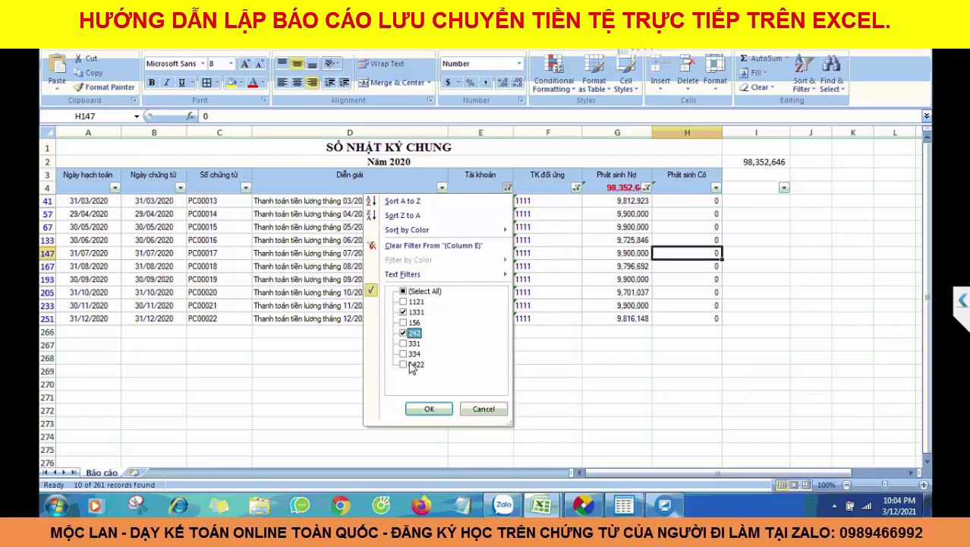
pyautogui.click(410, 366)
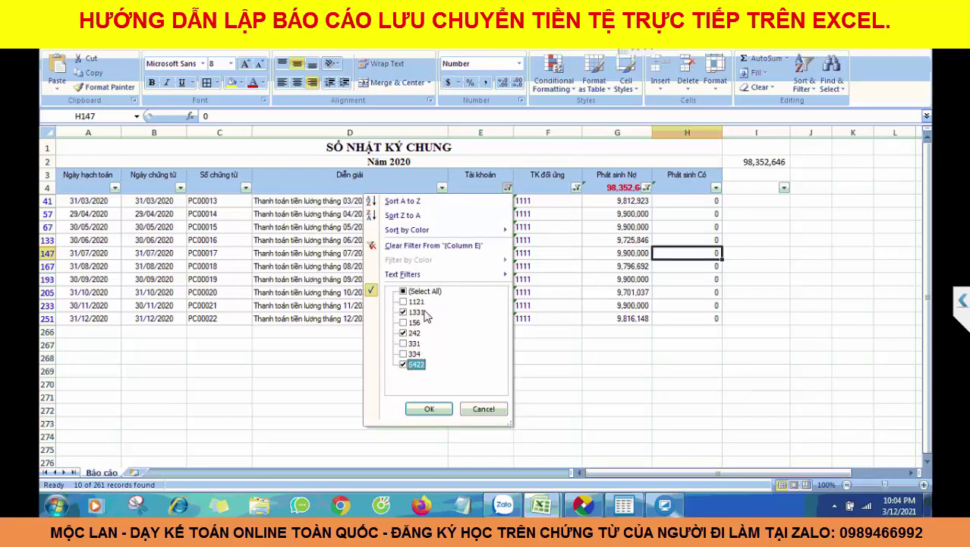
pyautogui.click(580, 507)
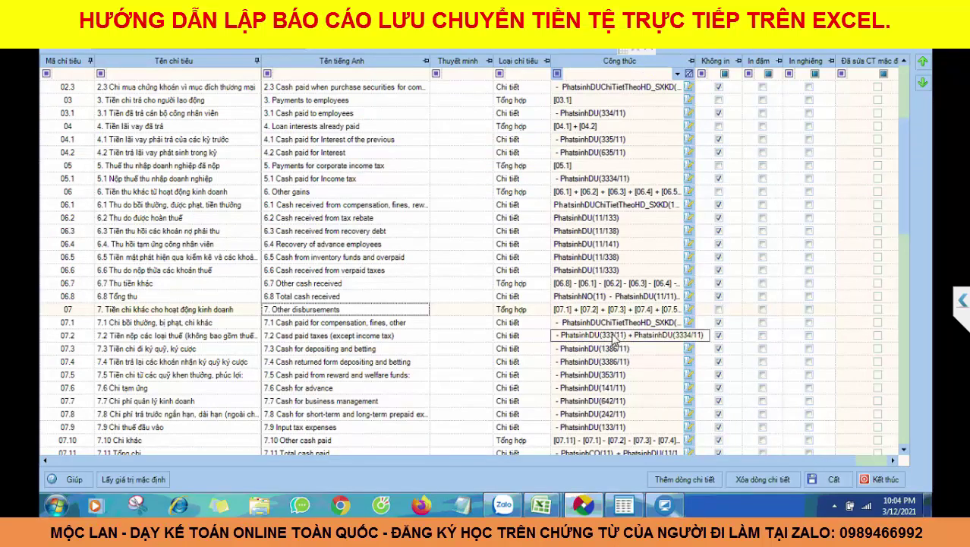
# Filter the journal's Tài khoản column to accounts 1331, 242 and 6422 instead of 334.
pyautogui.click(540, 505)
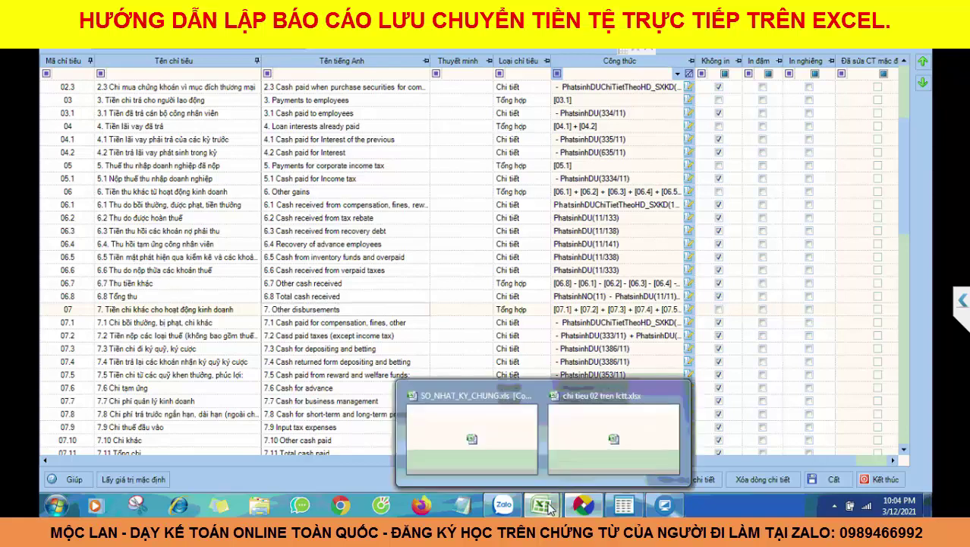
pyautogui.click(484, 442)
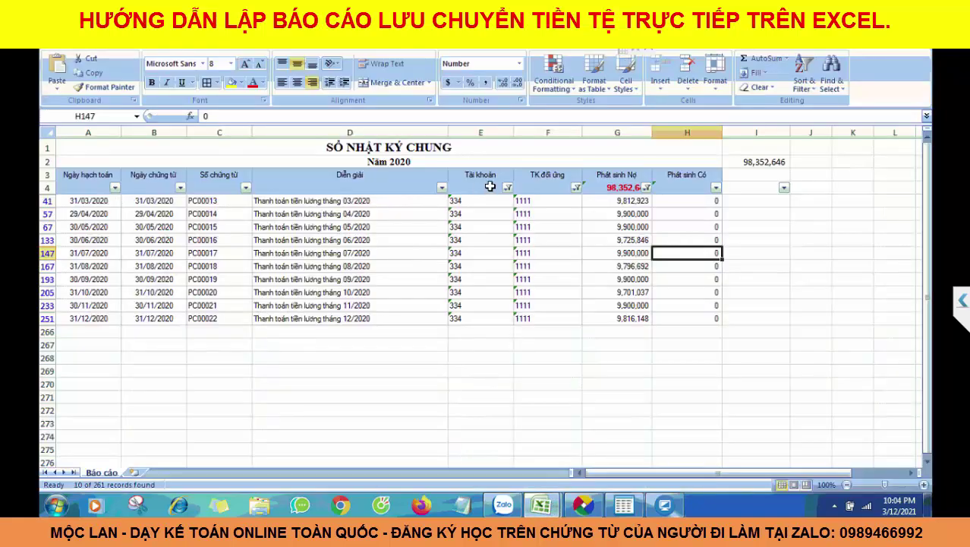
pyautogui.click(508, 187)
pyautogui.click(410, 354)
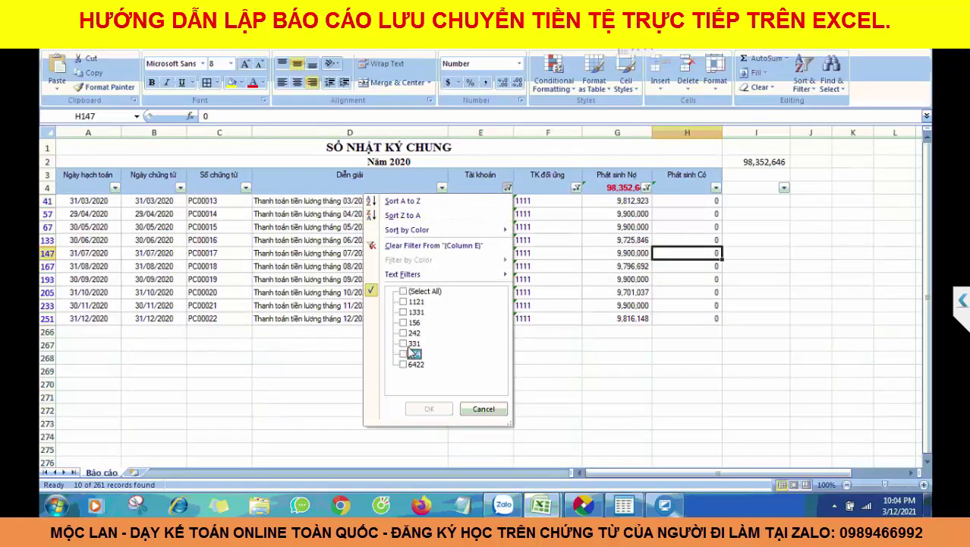
pyautogui.click(411, 312)
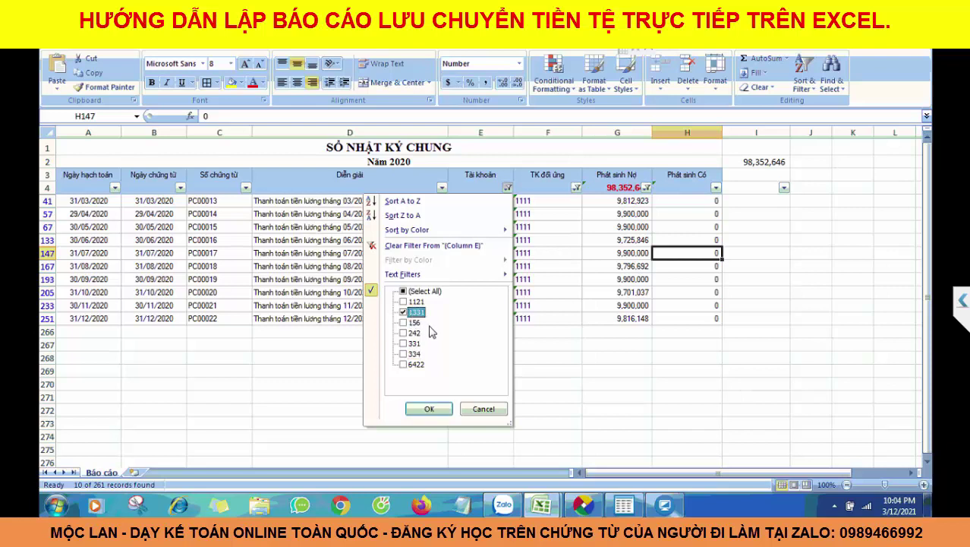
pyautogui.click(409, 334)
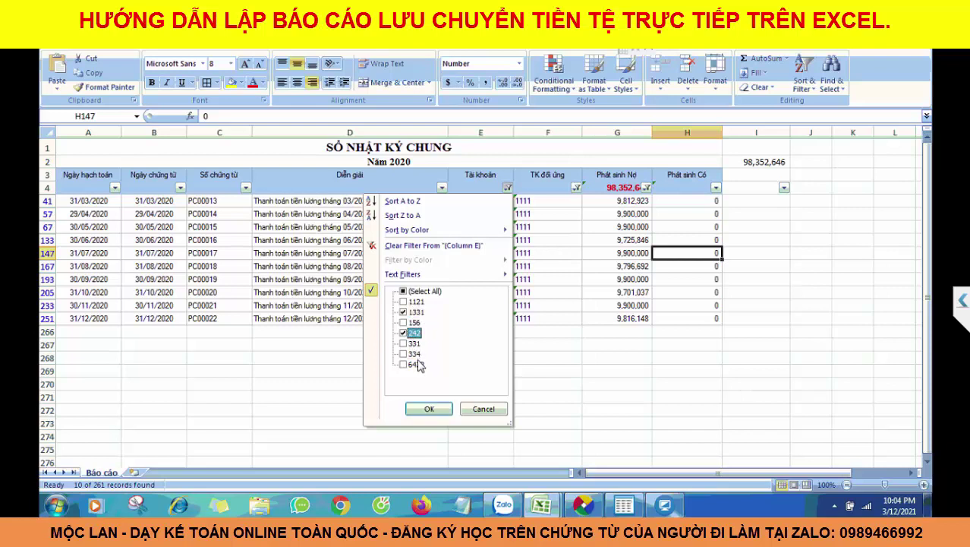
pyautogui.click(410, 365)
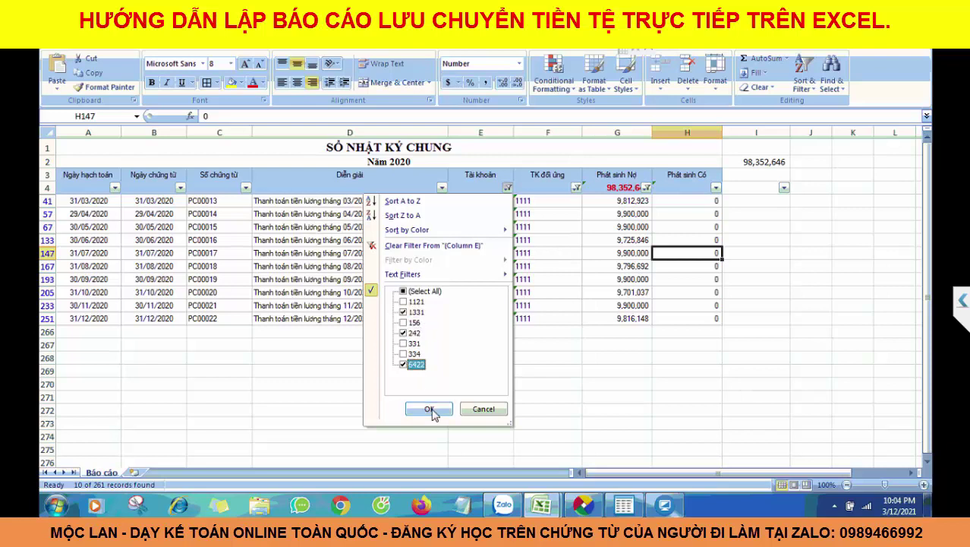
pyautogui.click(429, 409)
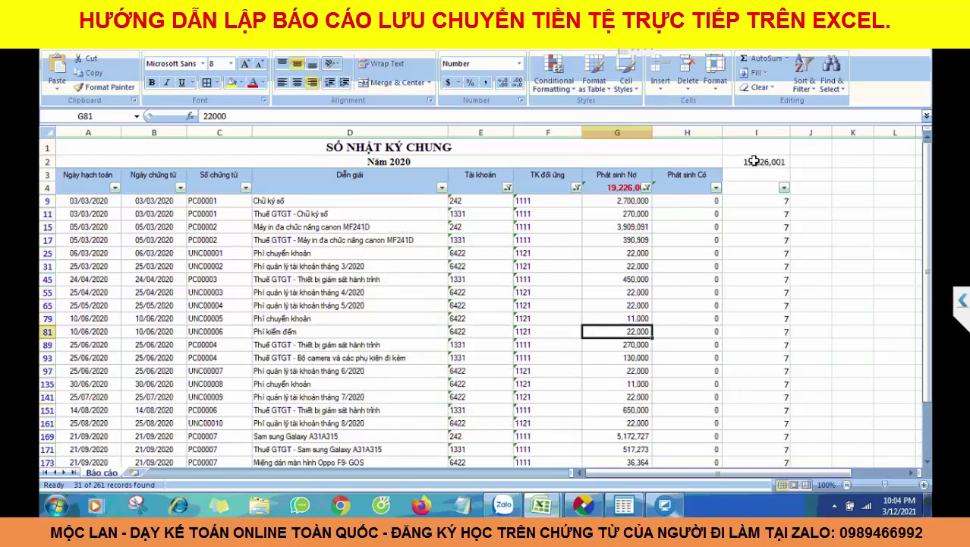
# Confirm the I2 total of 19,226,001 matches the report's line 07 amount.
pyautogui.click(756, 161)
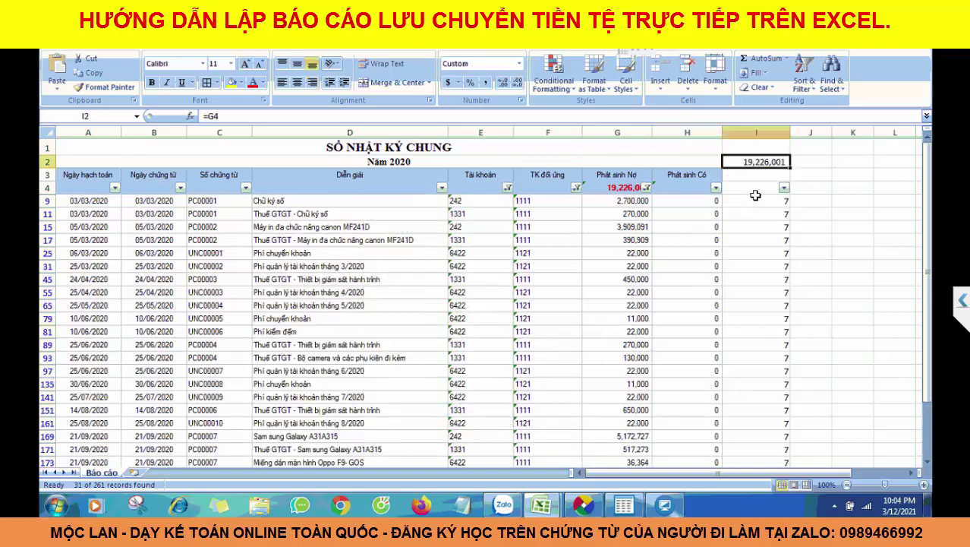
pyautogui.click(623, 505)
pyautogui.moveTo(645, 279); pyautogui.dragTo(750, 280)
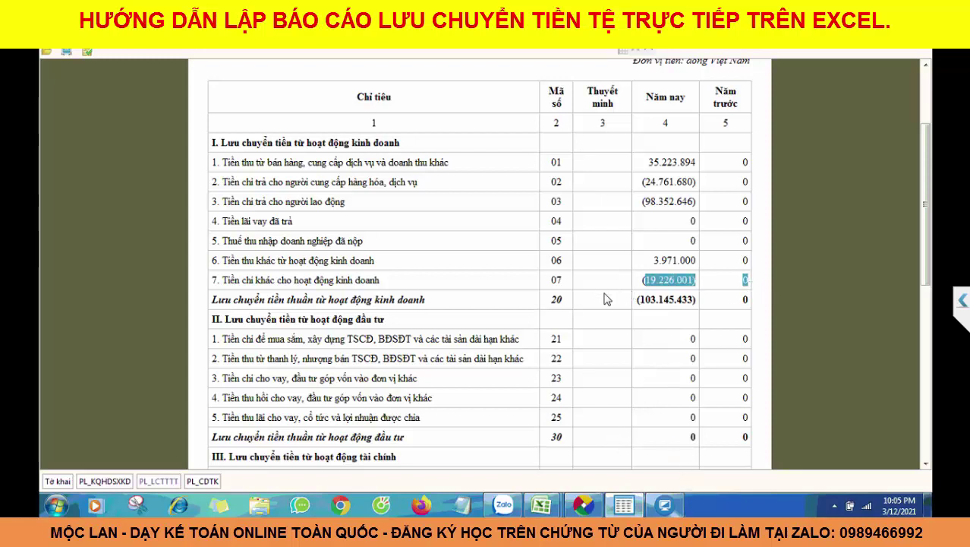
pyautogui.click(583, 505)
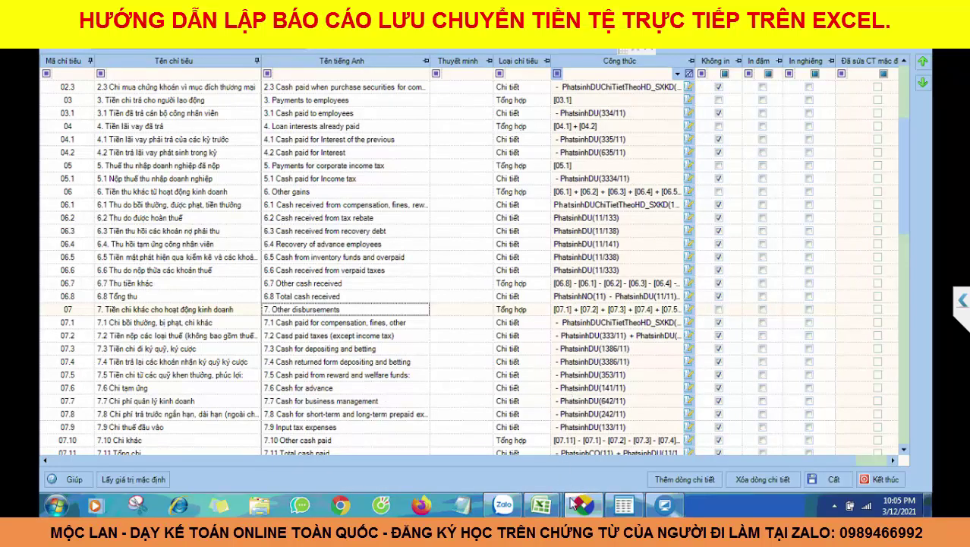
pyautogui.click(622, 506)
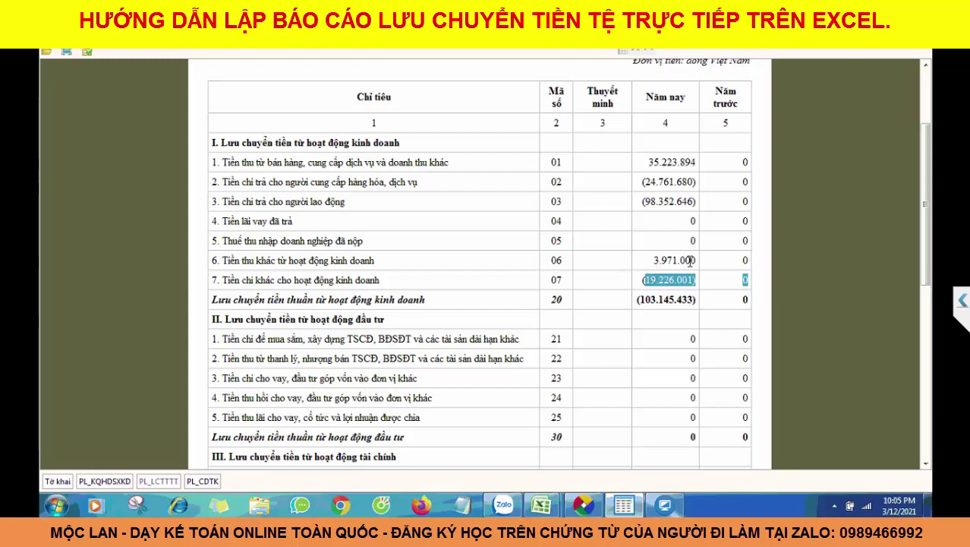
pyautogui.scroll(-2, 693, 296)
pyautogui.scroll(-1, 687, 323)
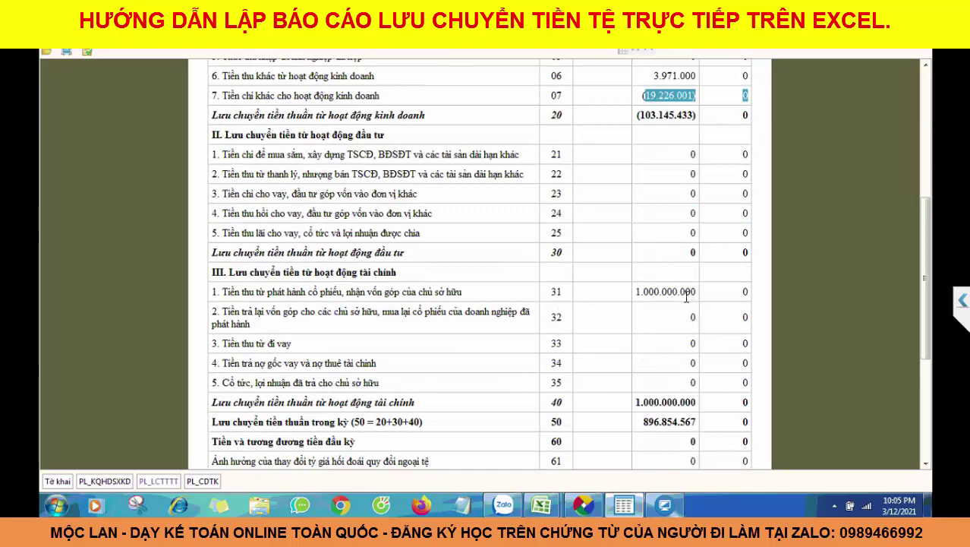
pyautogui.scroll(-3, 687, 297)
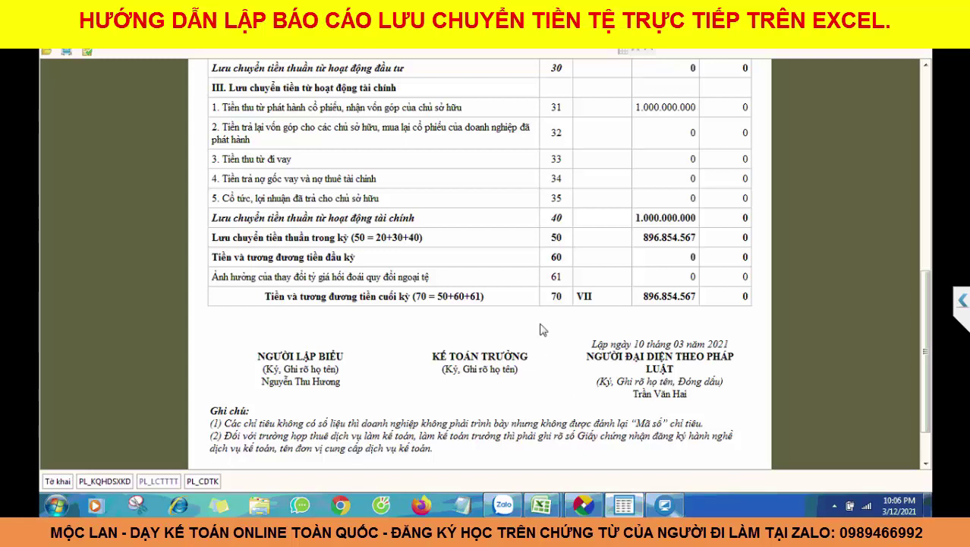
pyautogui.scroll(1, 536, 306)
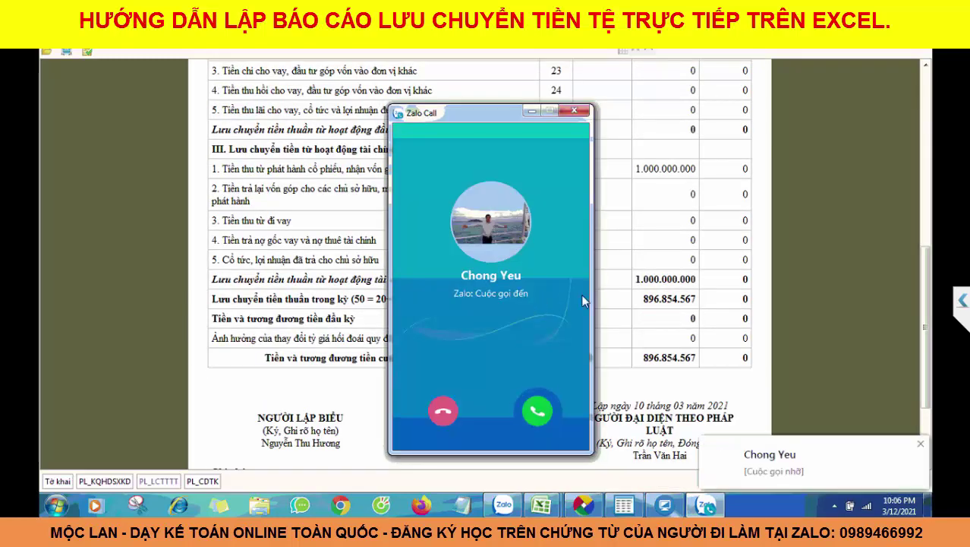
pyautogui.scroll(1, 646, 361)
pyautogui.scroll(1, 646, 362)
pyautogui.scroll(2, 644, 361)
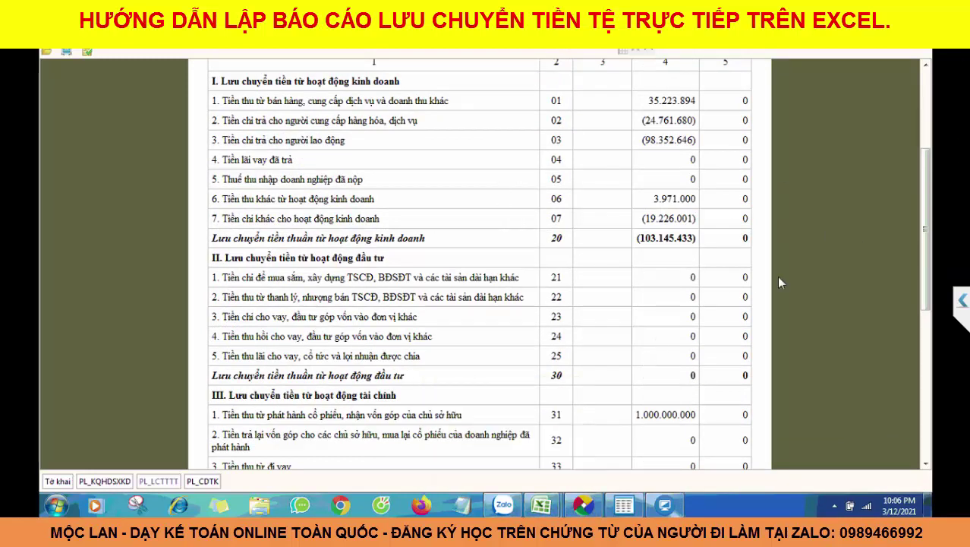
pyautogui.scroll(2, 911, 152)
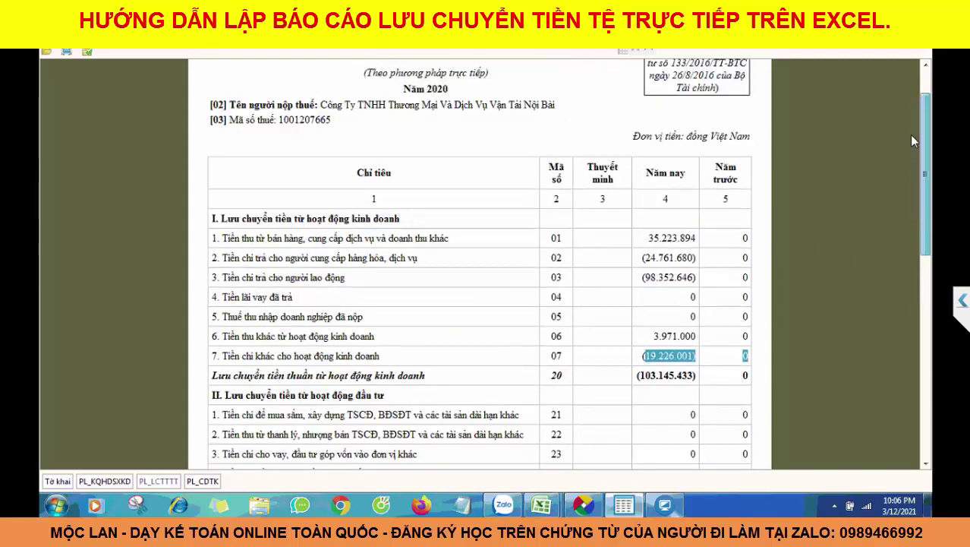
pyautogui.scroll(3, 910, 133)
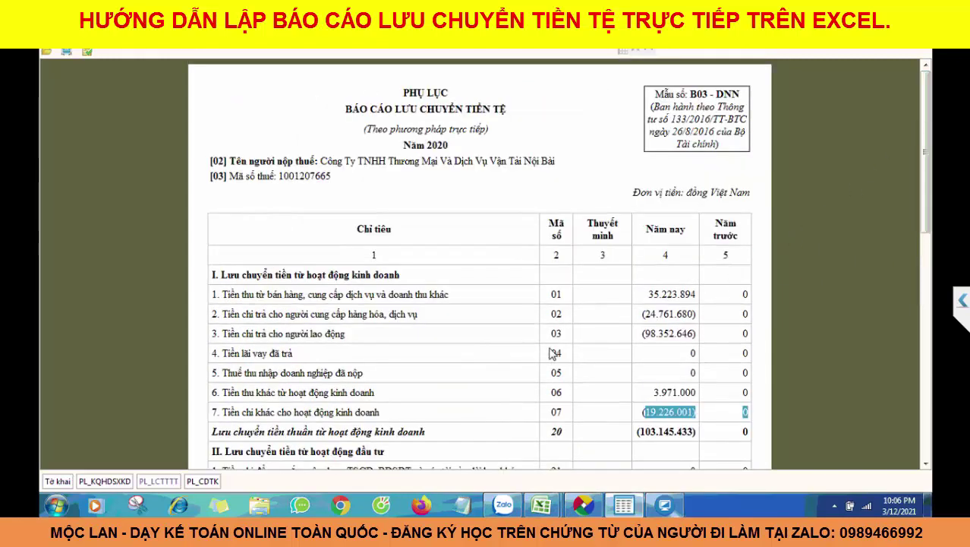